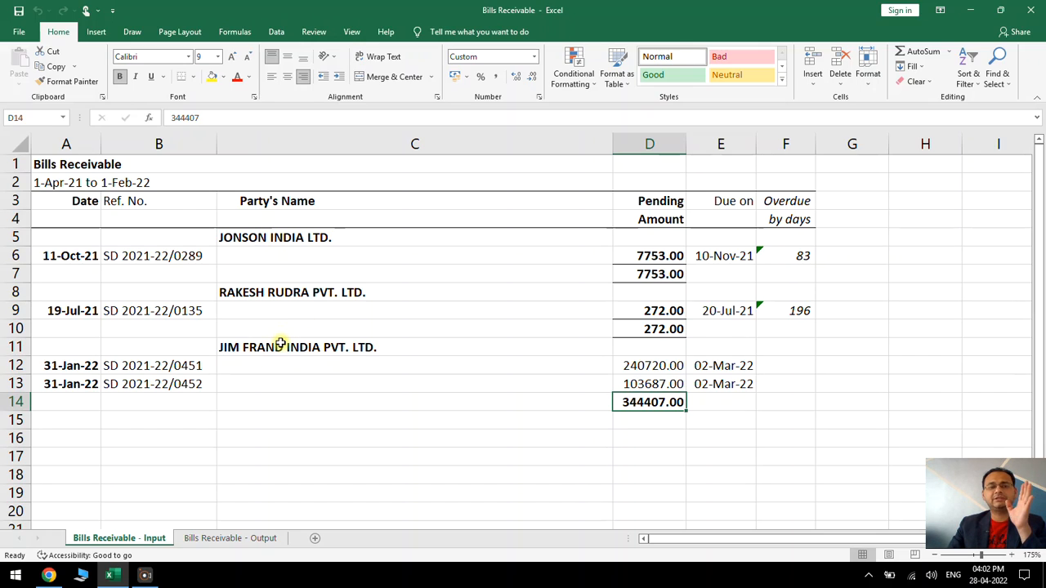
Compare the Jim Frand India bill rows on the Bills Receivable - Input sheet with the layout of the Bills Receivable - Output sheet
{"action": "left_click", "coordinate": [261, 349]}
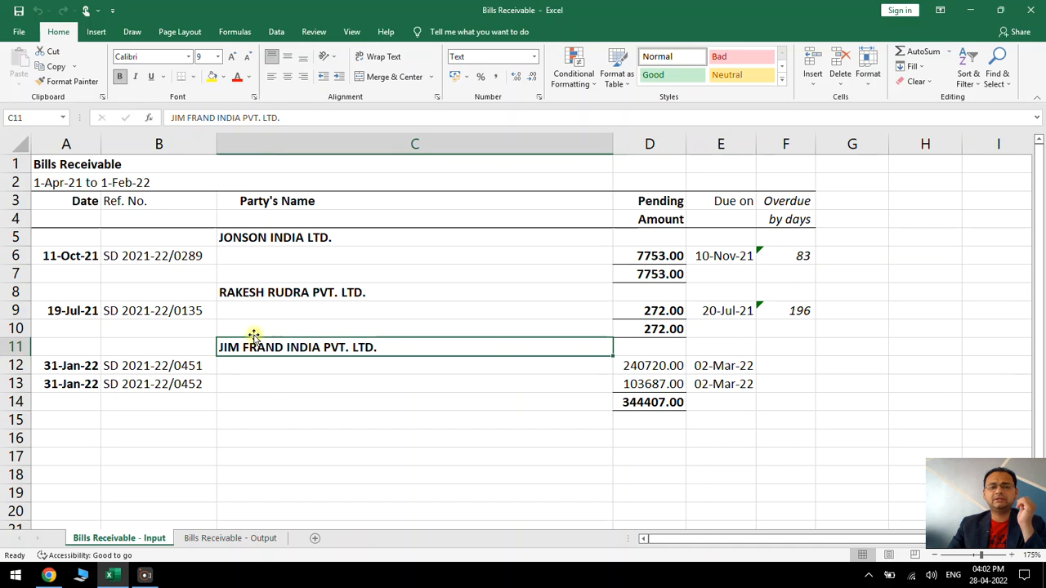
{"action": "left_click_drag", "start_coordinate": [200, 369], "coordinate": [203, 454]}
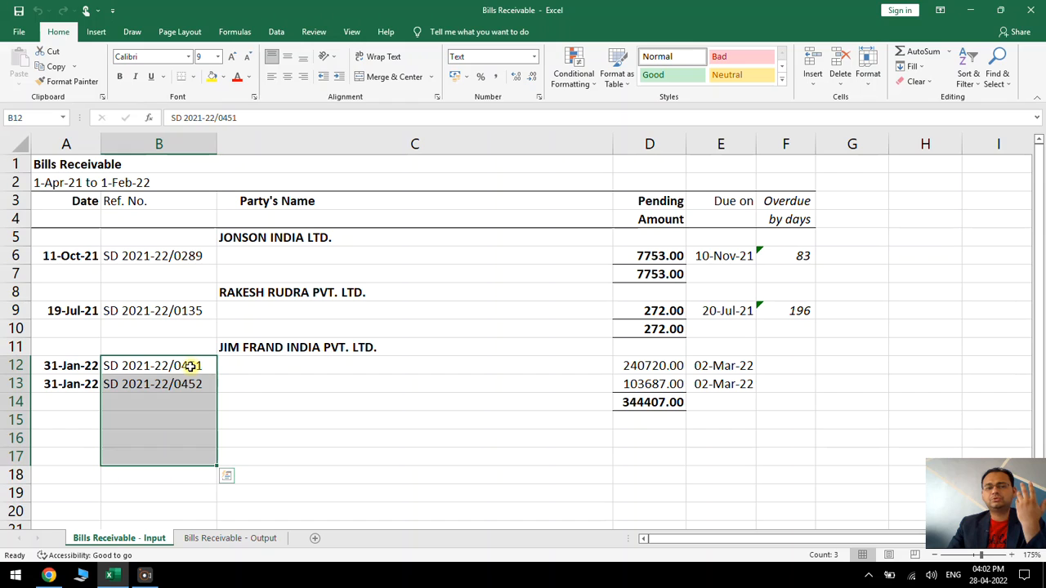
{"action": "left_click_drag", "start_coordinate": [196, 365], "coordinate": [286, 386]}
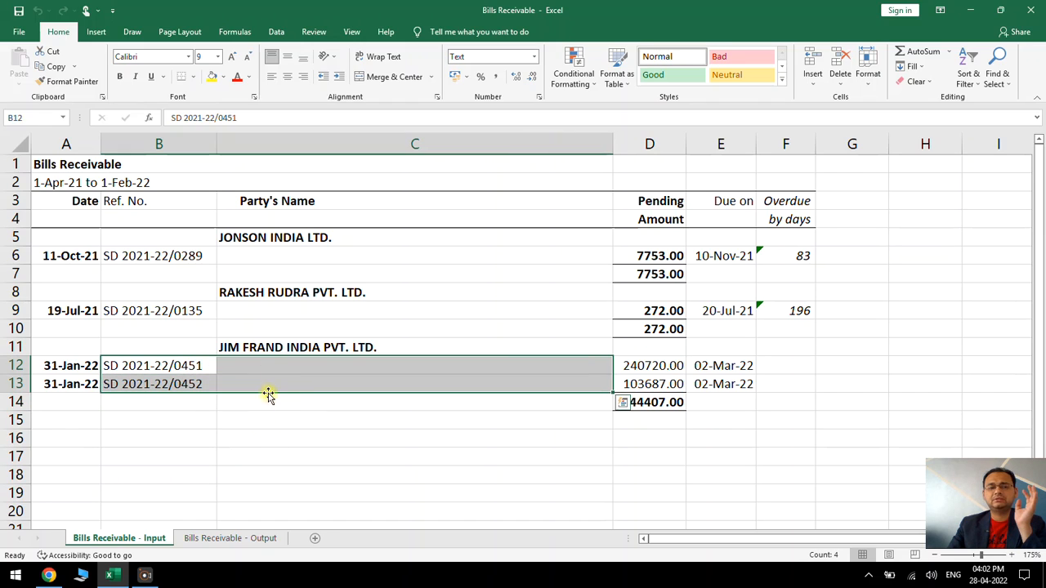
{"action": "left_click", "coordinate": [268, 391]}
{"action": "left_click", "coordinate": [247, 538]}
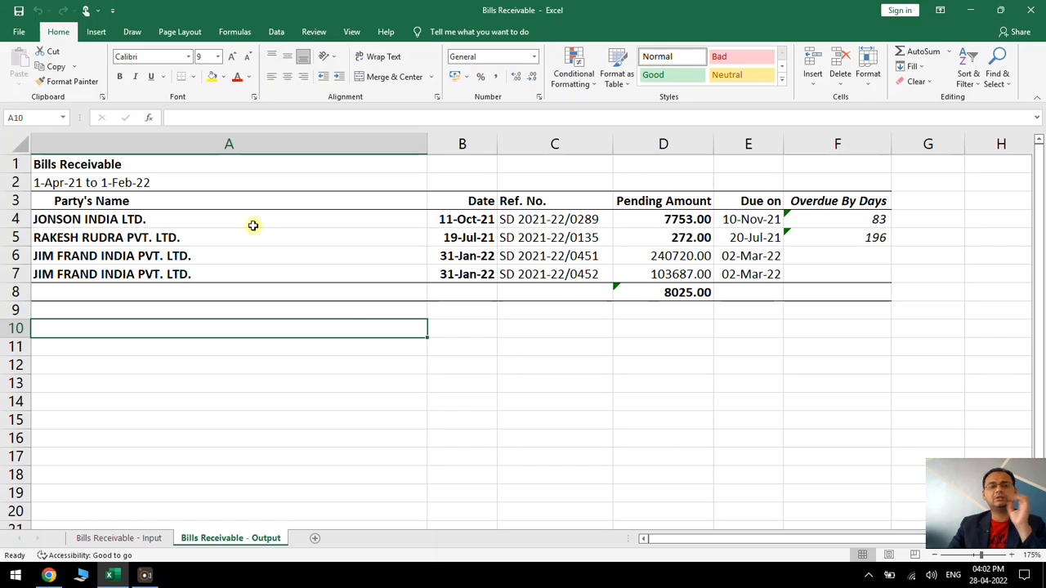
{"action": "left_click_drag", "start_coordinate": [287, 221], "coordinate": [643, 265]}
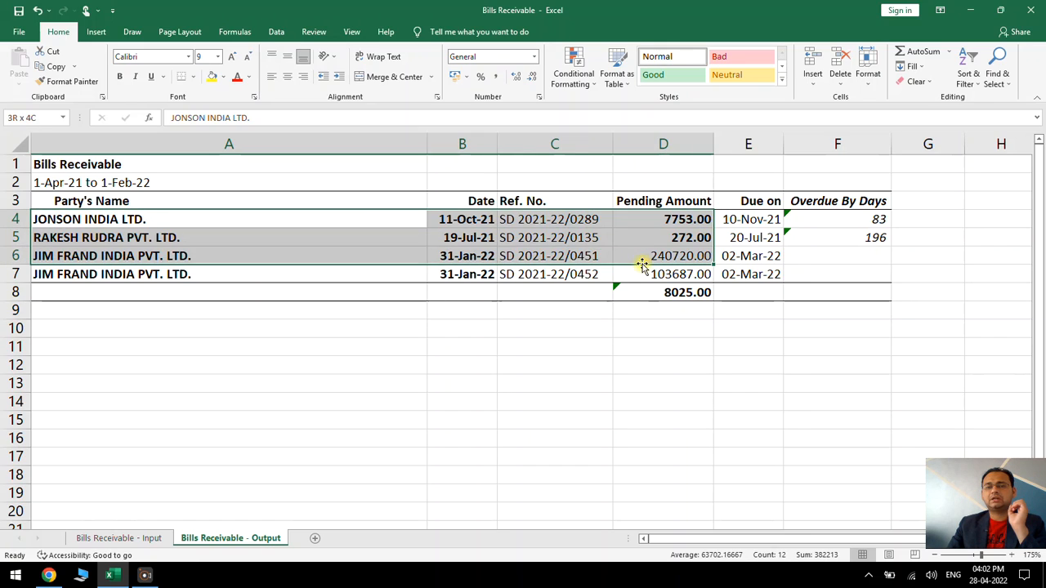
{"action": "left_click", "coordinate": [335, 348]}
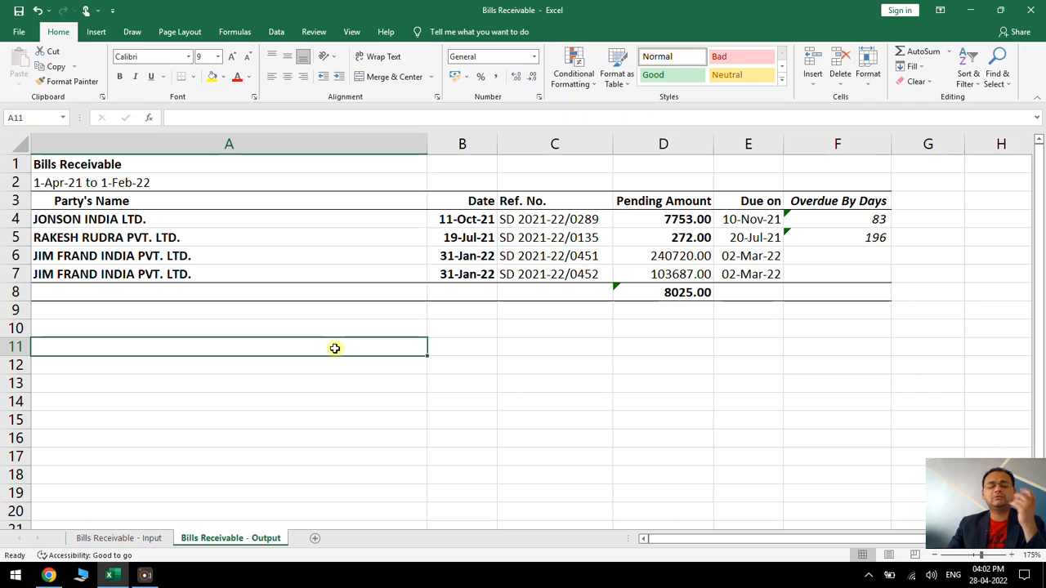
{"action": "left_click", "coordinate": [347, 294]}
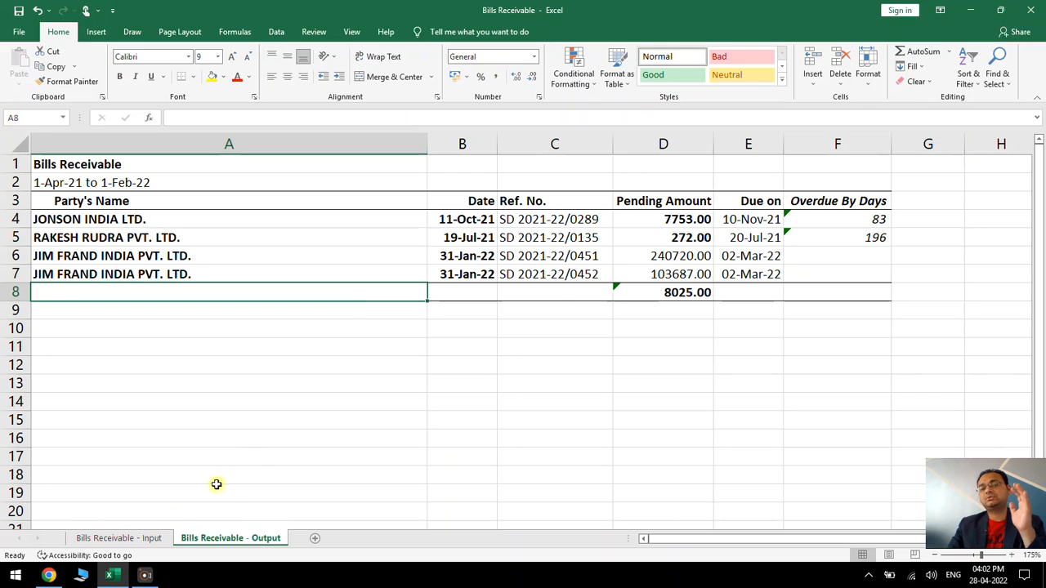
{"action": "left_click", "coordinate": [501, 296]}
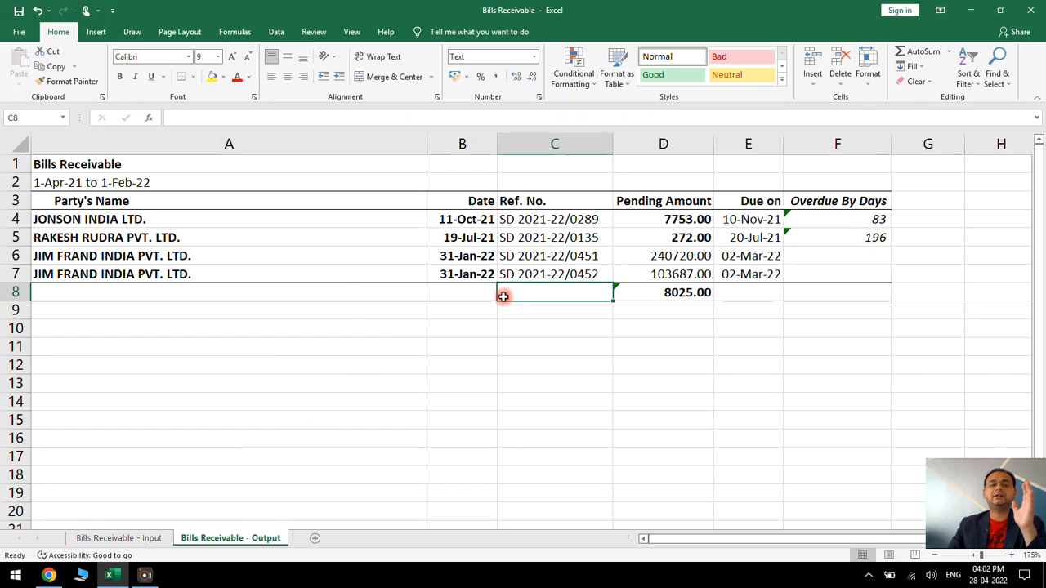
Examine the empty Party's Name cells beside the bill rows on the Bills Receivable - Input sheet
{"action": "left_click", "coordinate": [149, 536]}
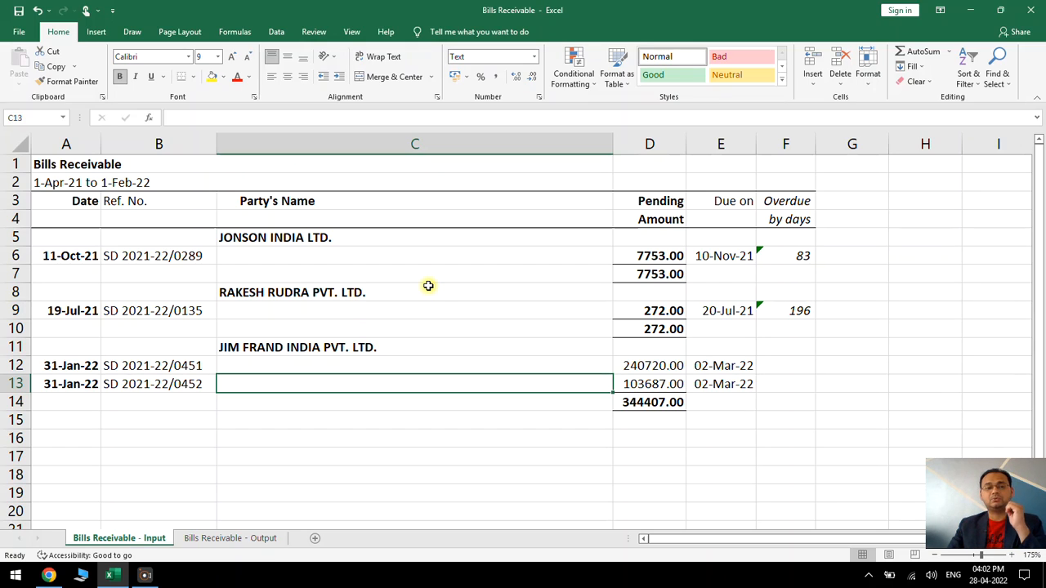
{"action": "left_click", "coordinate": [349, 252]}
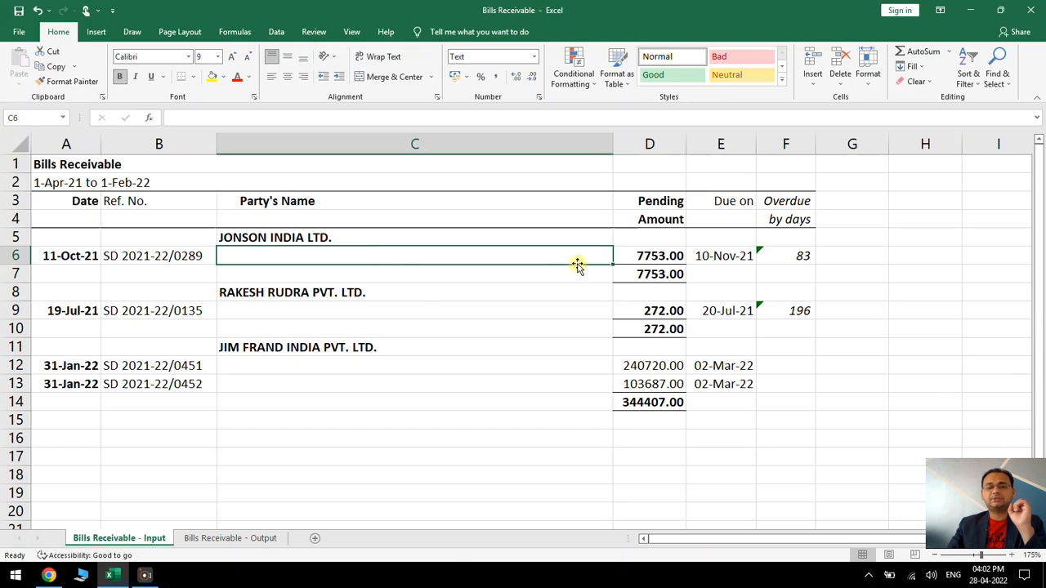
{"action": "left_click_drag", "start_coordinate": [288, 311], "coordinate": [289, 381]}
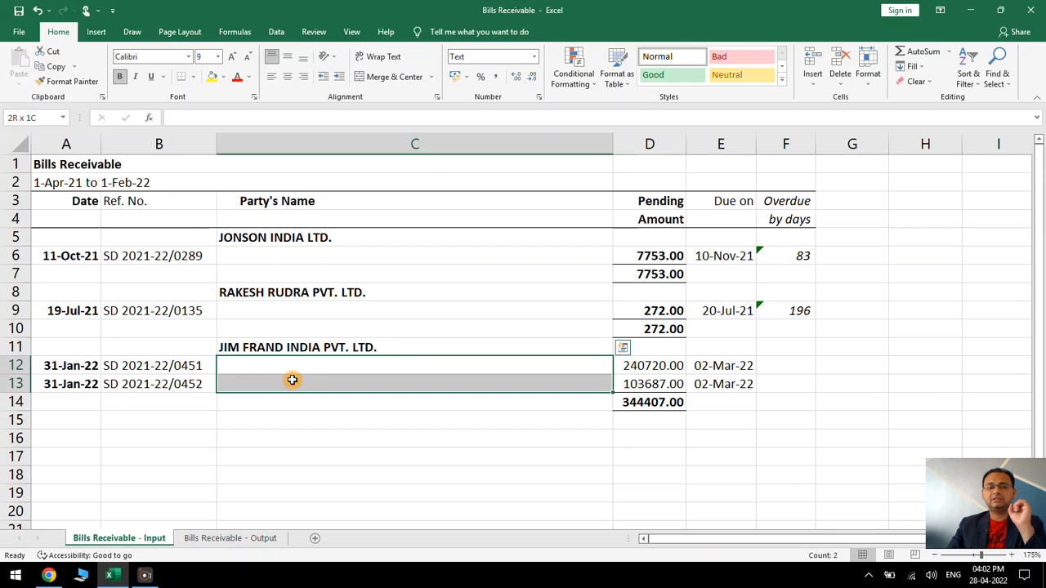
{"action": "left_click_drag", "start_coordinate": [296, 344], "coordinate": [301, 386]}
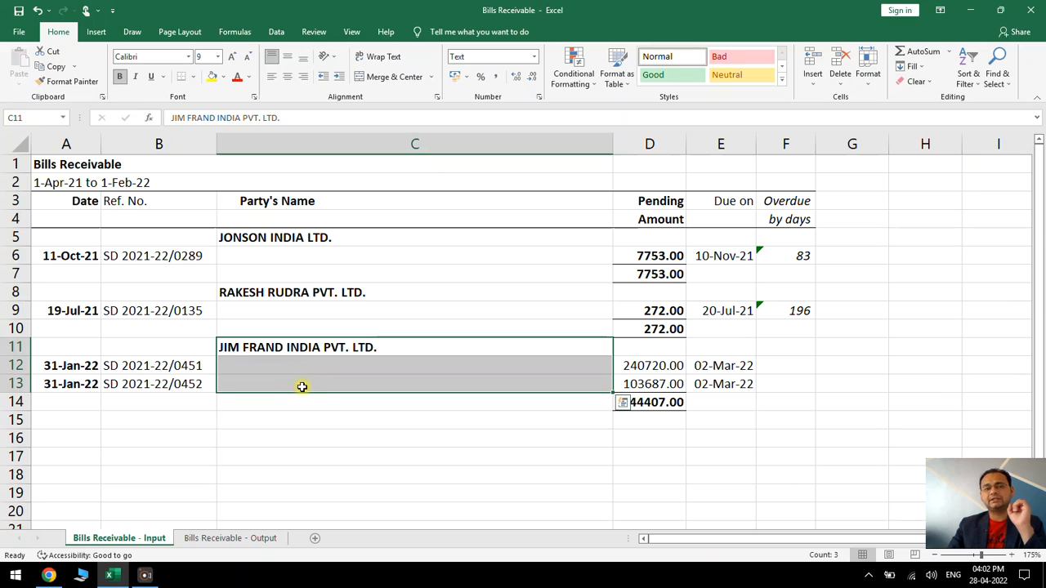
{"action": "left_click_drag", "start_coordinate": [72, 367], "coordinate": [759, 380]}
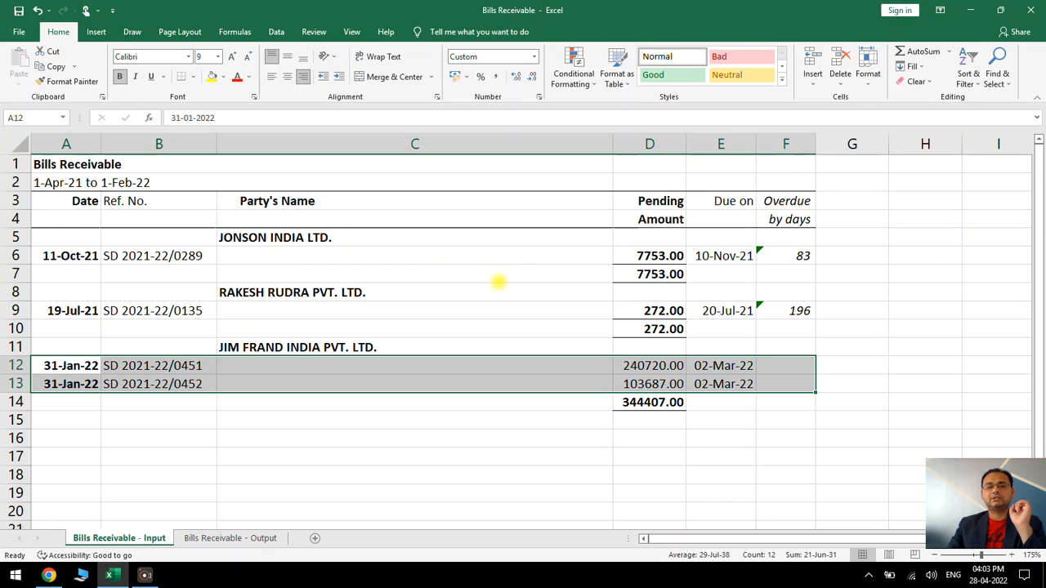
Add filters to the header cells A3:F3 on the Bills Receivable - Input sheet
{"action": "left_click_drag", "start_coordinate": [65, 201], "coordinate": [787, 201]}
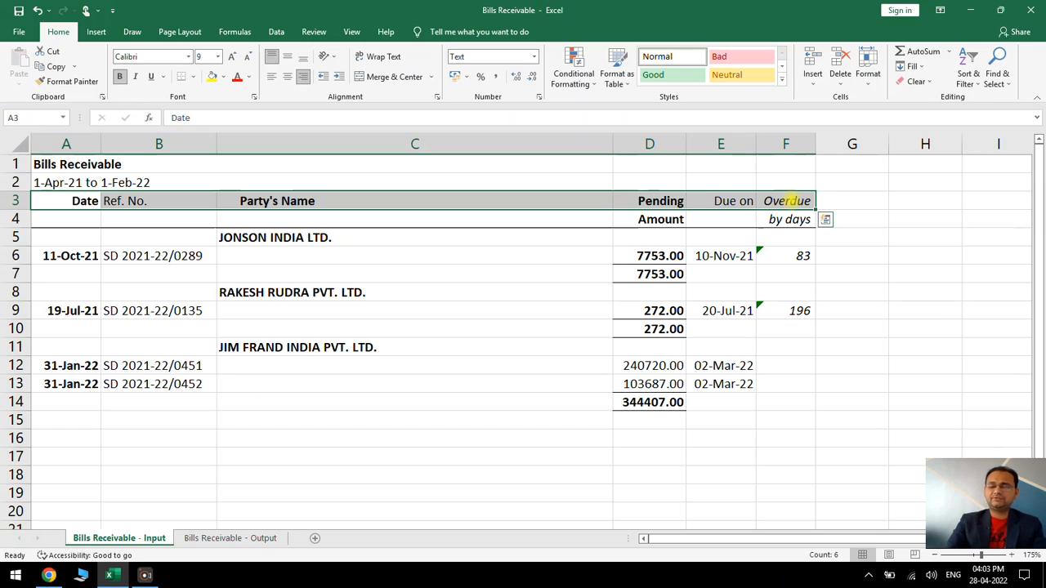
{"action": "key", "text": "ctrl+shift+l"}
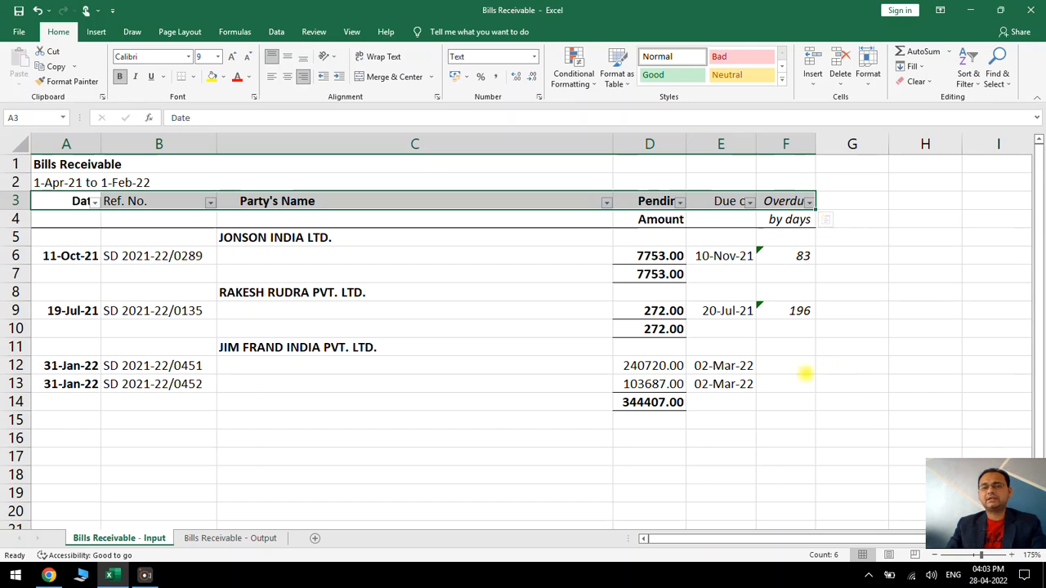
{"action": "left_click", "coordinate": [739, 368]}
Filter the Party's Name column to show only the (Blanks) entries
{"action": "left_click", "coordinate": [608, 202]}
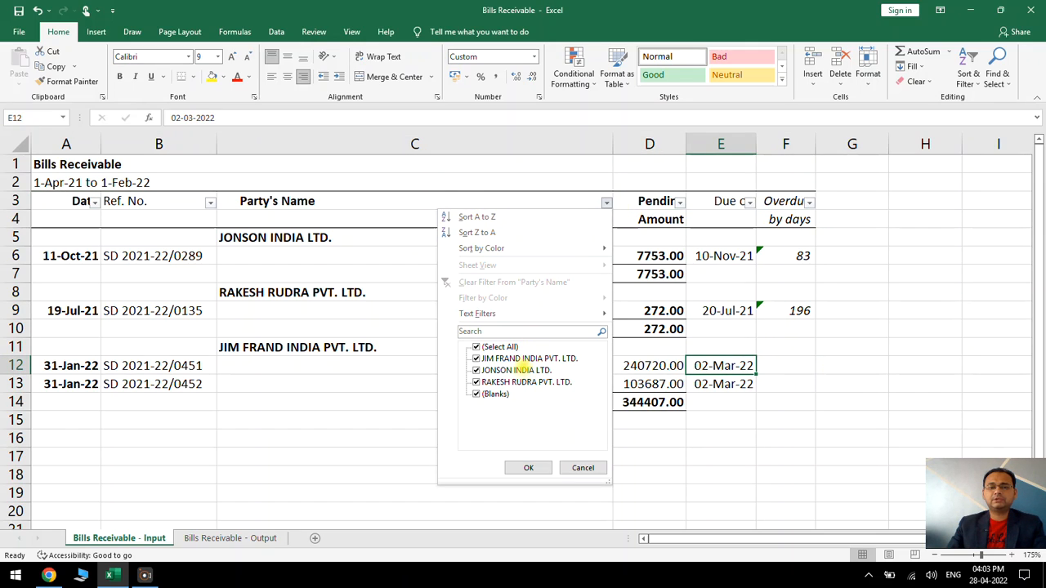
{"action": "left_click", "coordinate": [500, 346]}
{"action": "left_click", "coordinate": [495, 394]}
{"action": "left_click", "coordinate": [520, 467]}
Enter the note "ALT :" in cell H7 beside the filtered list
{"action": "left_click_drag", "start_coordinate": [502, 237], "coordinate": [504, 326]}
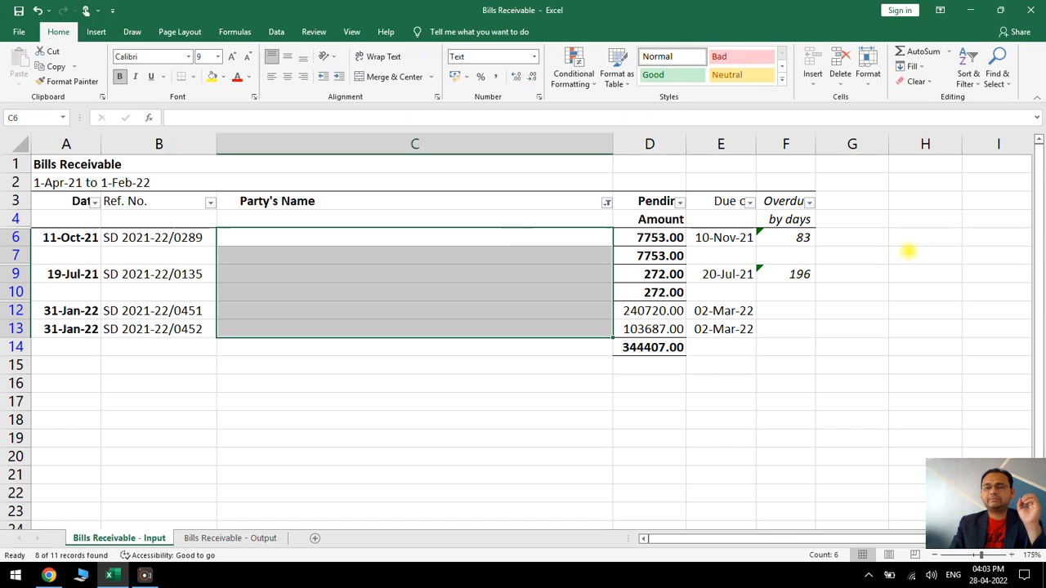
{"action": "left_click", "coordinate": [908, 253]}
{"action": "type", "text": "ALT"}
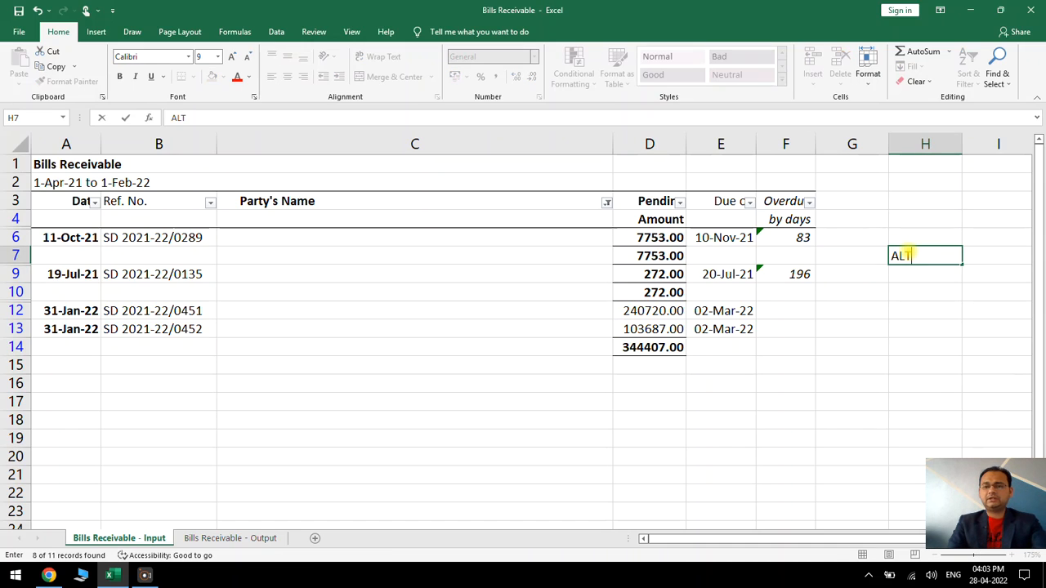
{"action": "key", "text": "Return"}
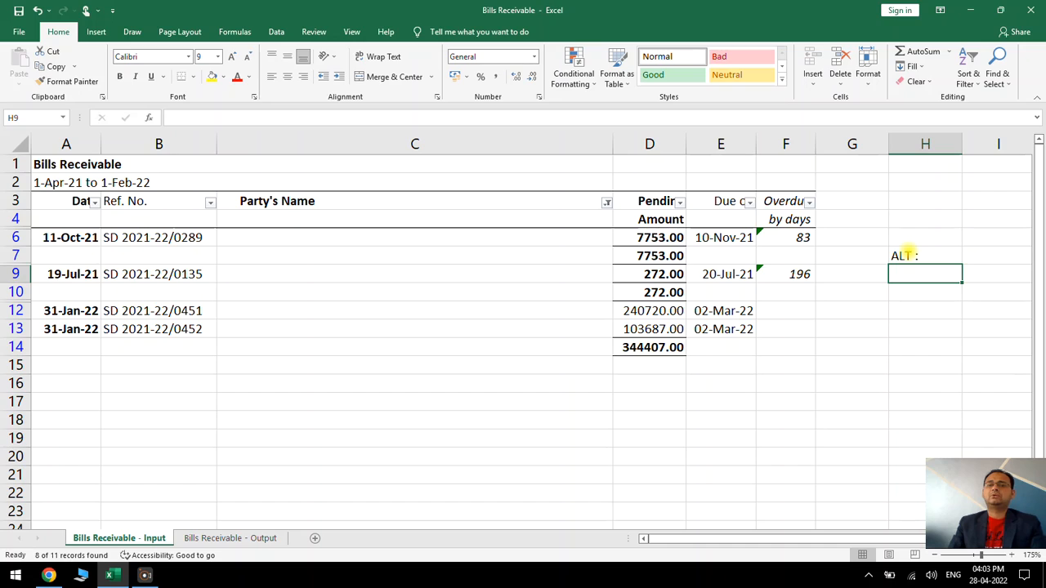
{"action": "left_click", "coordinate": [908, 253]}
{"action": "left_click", "coordinate": [891, 346]}
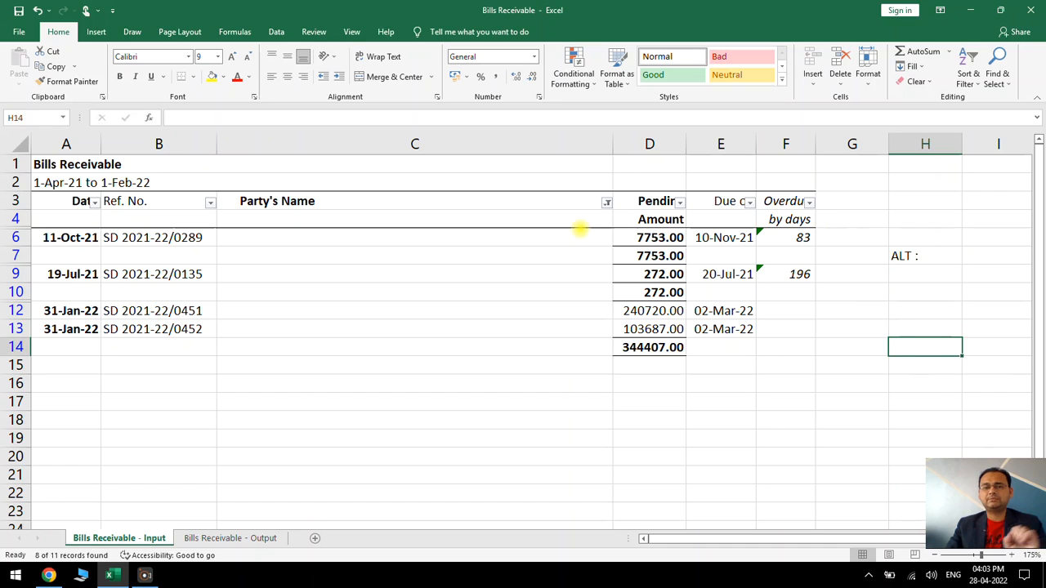
Select only the visible blank cells in C6:C13, keeping them selected while showing all Party's Name rows again
{"action": "left_click_drag", "start_coordinate": [565, 235], "coordinate": [567, 332]}
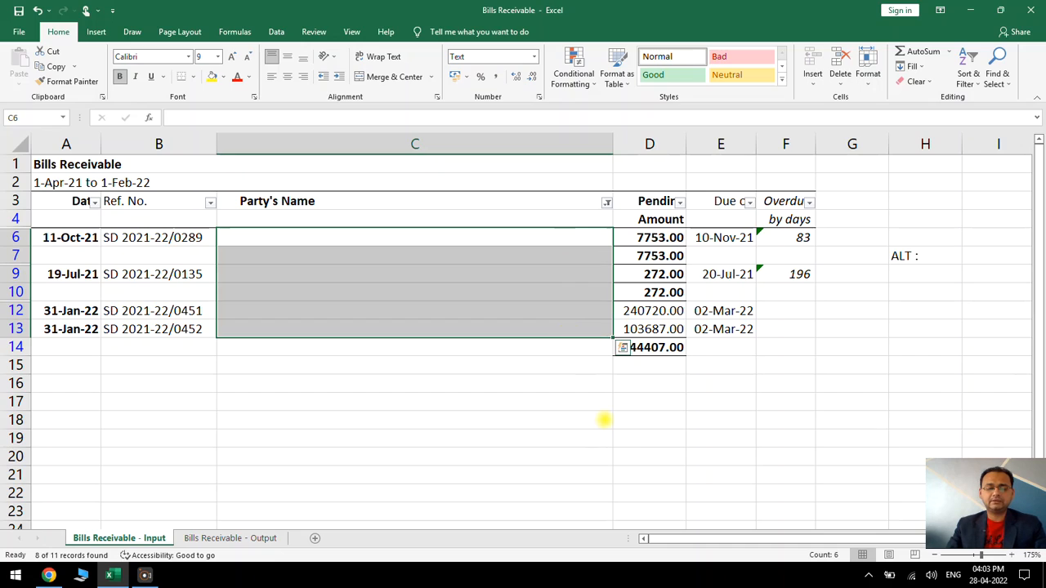
{"action": "key", "text": "alt+semicolon"}
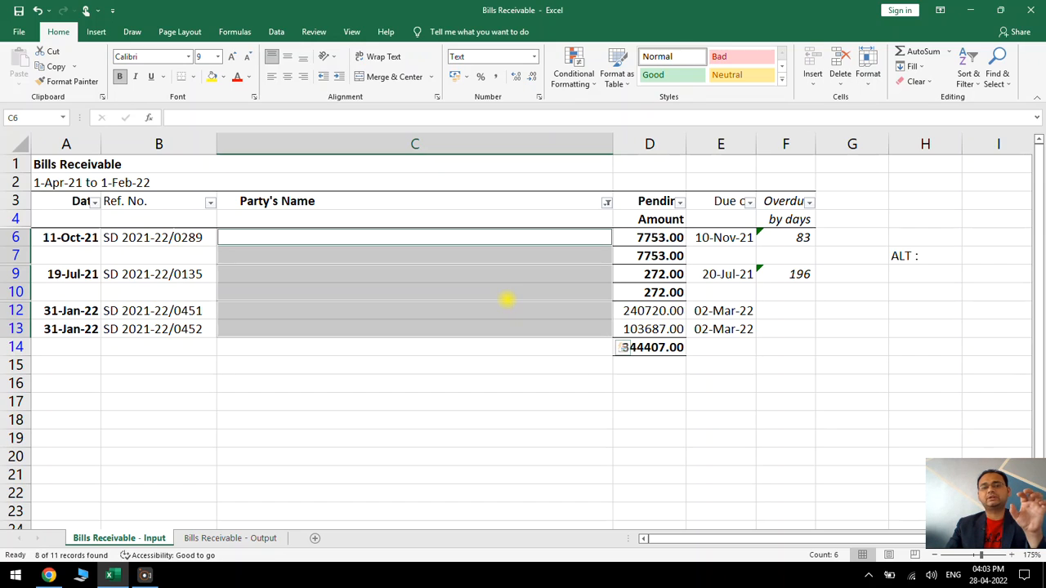
{"action": "left_click", "coordinate": [606, 201]}
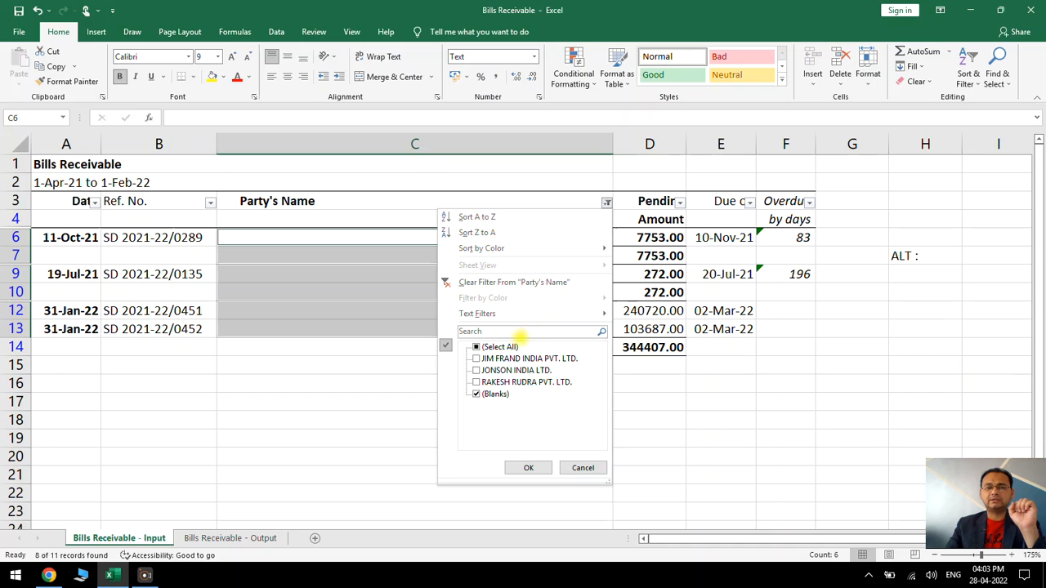
{"action": "left_click", "coordinate": [484, 347]}
{"action": "left_click", "coordinate": [531, 468]}
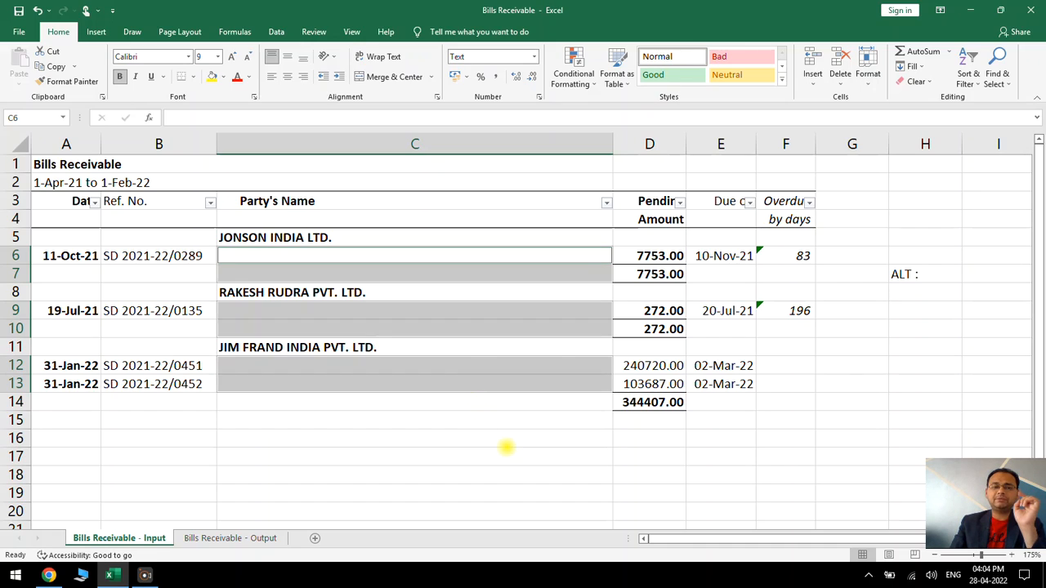
Set the number format of the selected blank Party's Name cells to General
{"action": "left_click", "coordinate": [535, 56]}
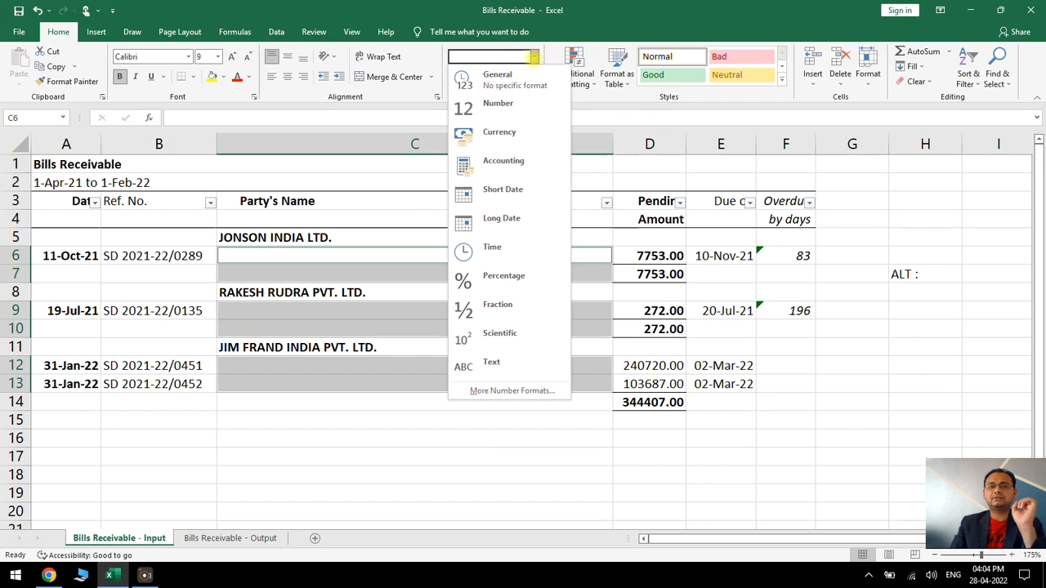
{"action": "left_click", "coordinate": [533, 57]}
{"action": "left_click", "coordinate": [534, 57]}
{"action": "left_click", "coordinate": [531, 77]}
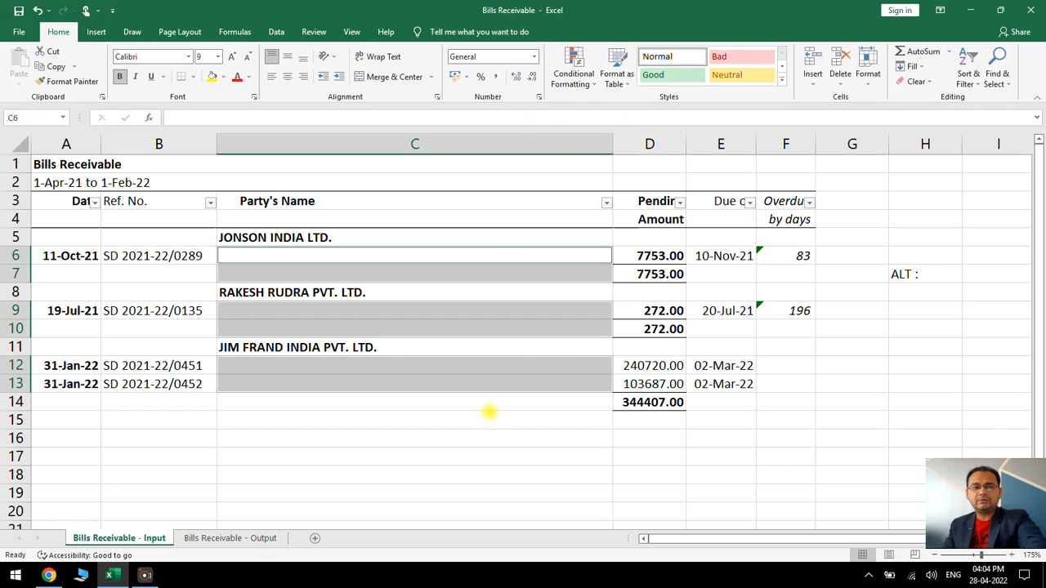
Fill all selected blank cells at once with the relative formula =C5 and check the party names in column C
{"action": "type", "text": "="}
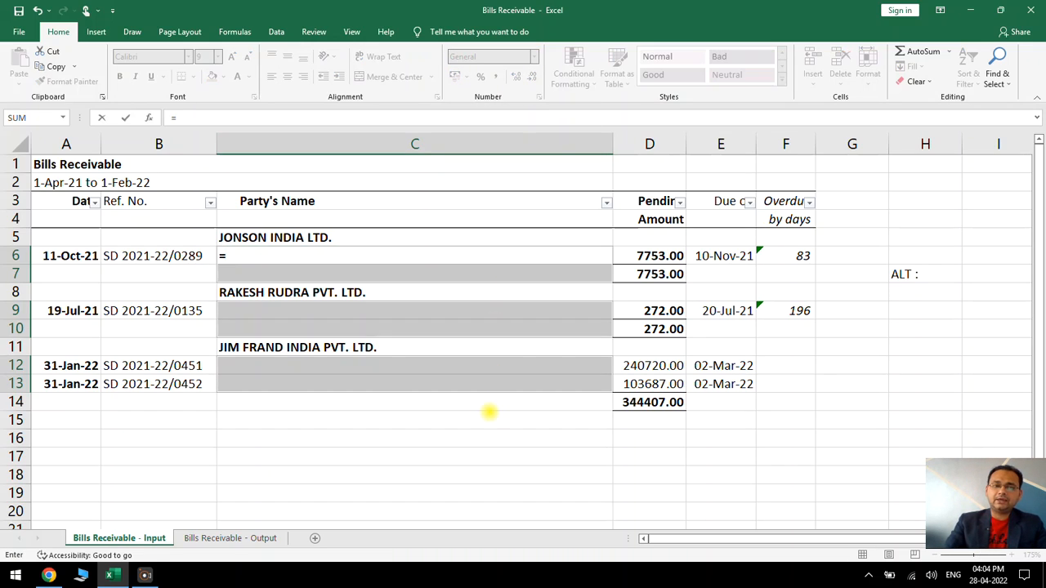
{"action": "key", "text": "Up"}
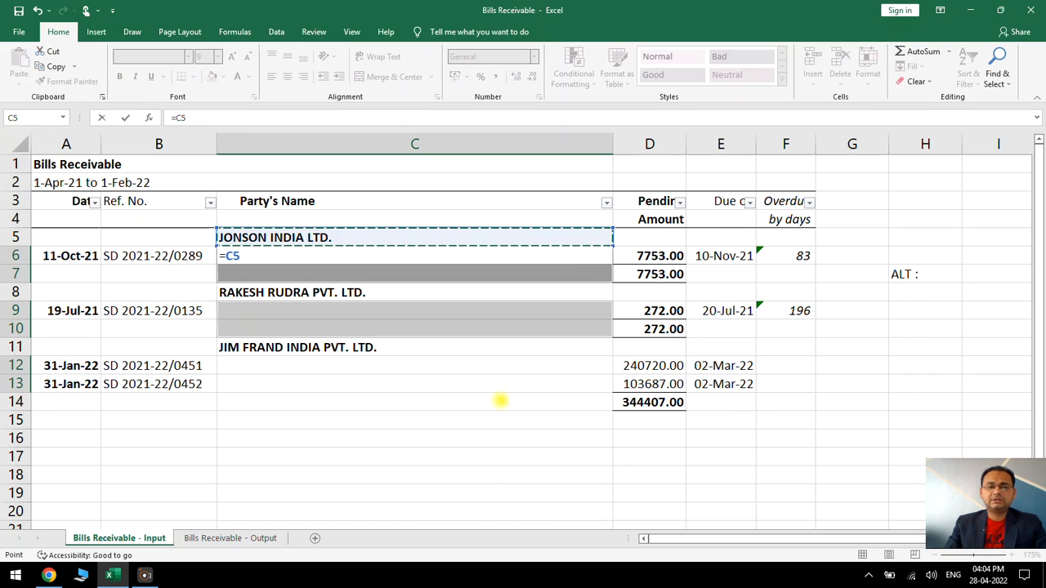
{"action": "key", "text": "ctrl+Return"}
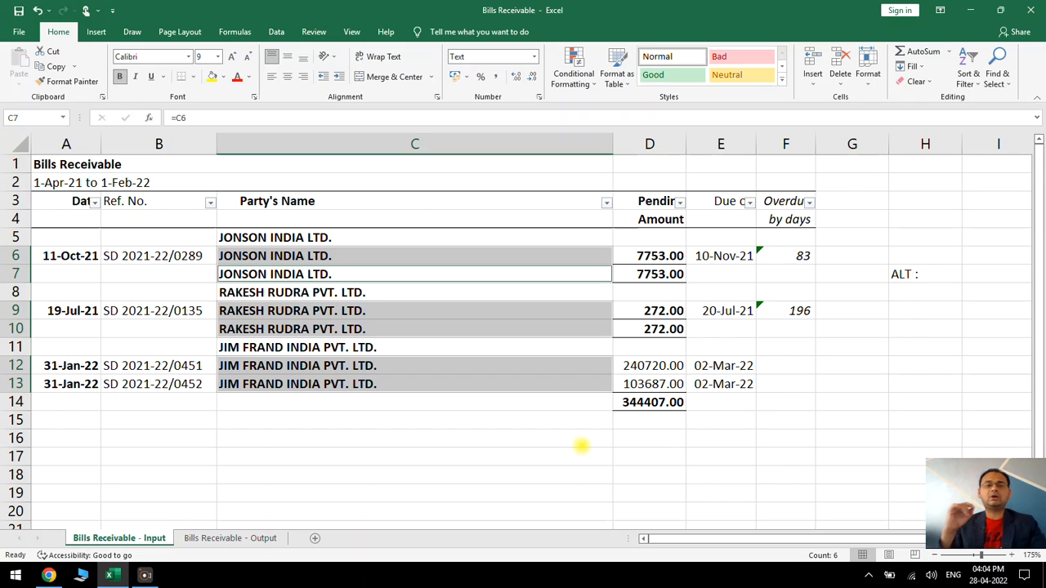
{"action": "left_click", "coordinate": [343, 331]}
{"action": "left_click", "coordinate": [302, 384]}
{"action": "left_click", "coordinate": [292, 400]}
{"action": "left_click", "coordinate": [241, 349]}
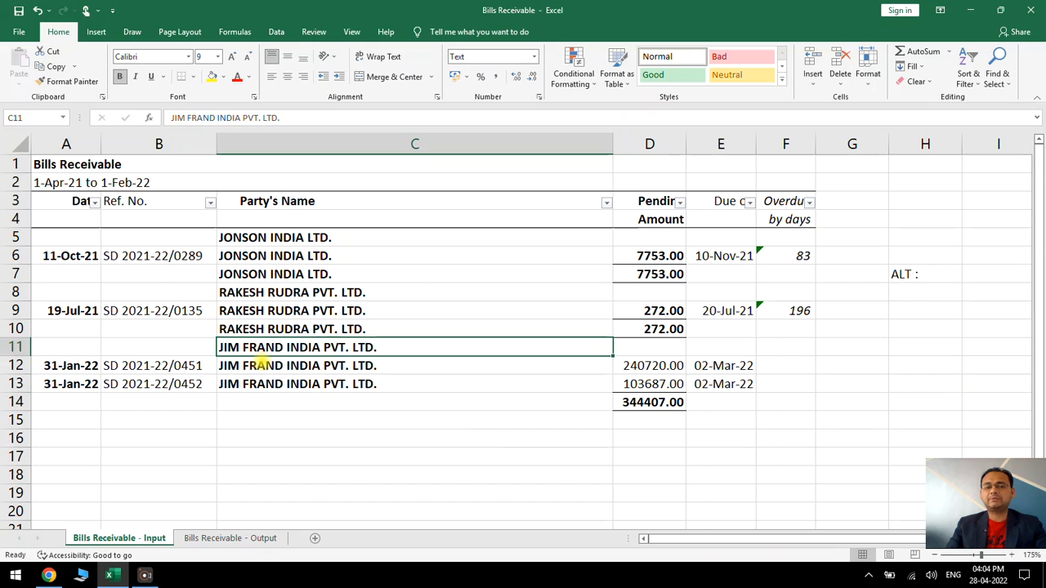
{"action": "left_click_drag", "start_coordinate": [256, 365], "coordinate": [263, 383]}
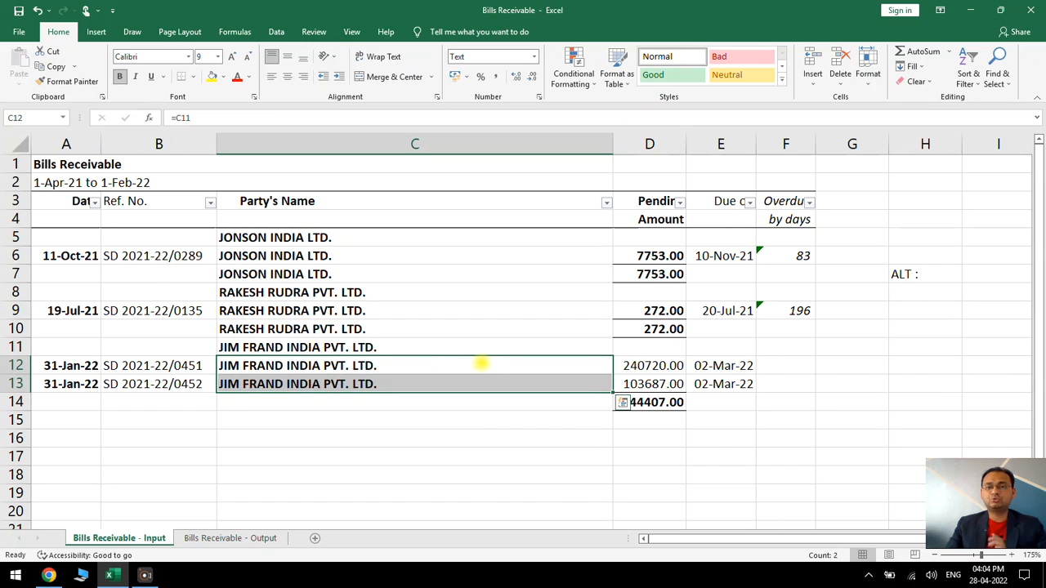
Undo the party name fill, the General number format and the note in H7
{"action": "key", "text": "ctrl+z"}
{"action": "key", "text": "ctrl+z"}
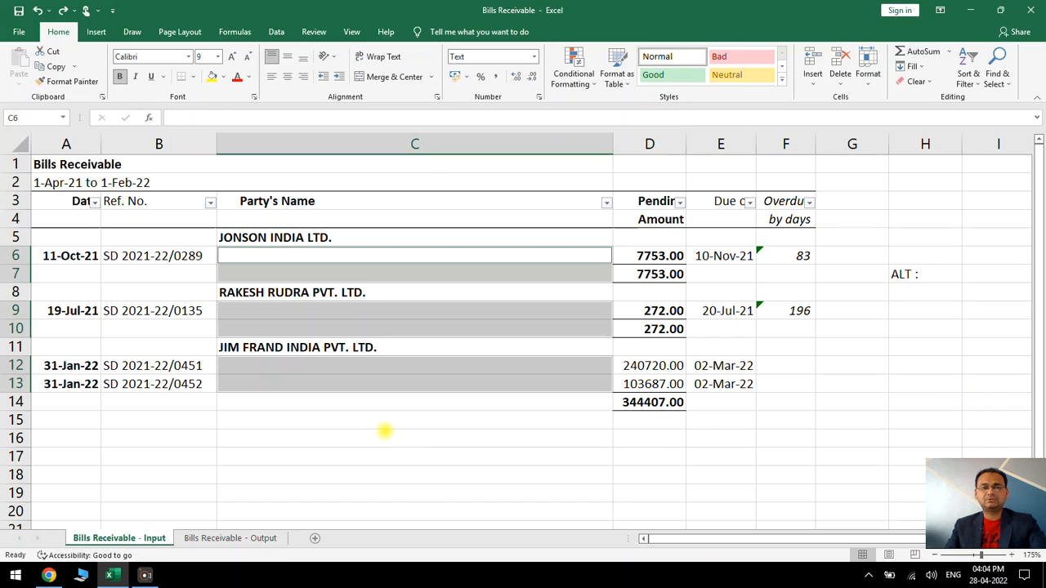
{"action": "key", "text": "ctrl+z"}
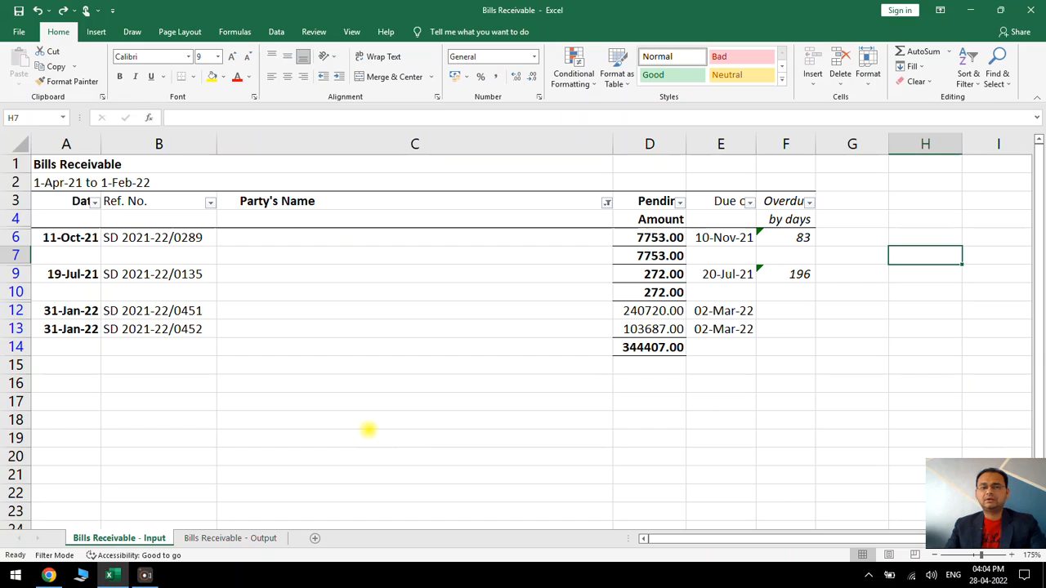
Reset the Party's Name filter to show all rows
{"action": "left_click", "coordinate": [369, 429]}
{"action": "left_click", "coordinate": [606, 203]}
{"action": "left_click", "coordinate": [478, 346]}
{"action": "left_click", "coordinate": [528, 468]}
{"action": "left_click", "coordinate": [451, 384]}
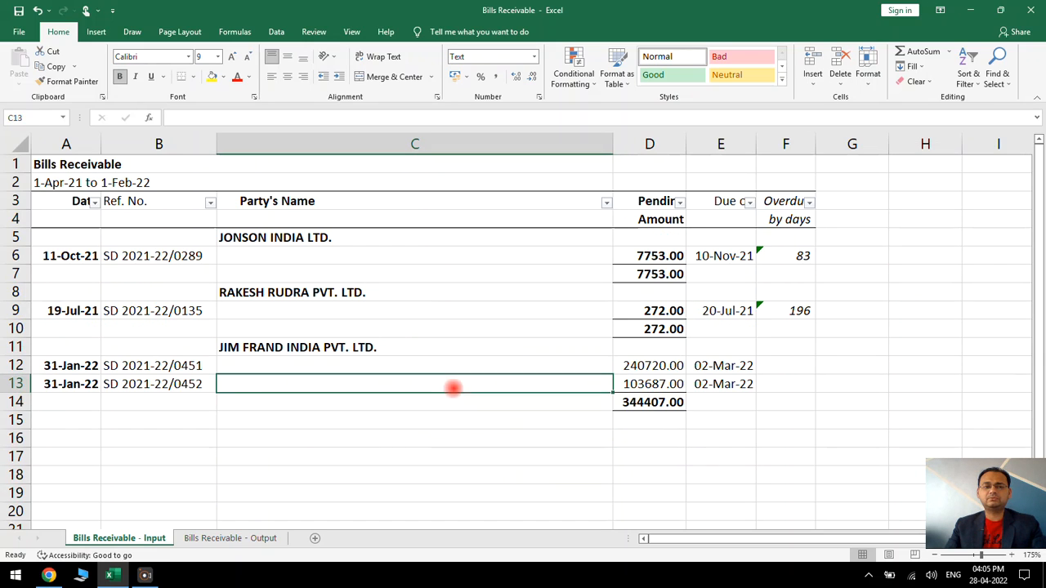
Filter the Party's Name column again so that only the (Blanks) rows are shown
{"action": "left_click", "coordinate": [606, 203]}
{"action": "left_click", "coordinate": [478, 346]}
{"action": "left_click", "coordinate": [491, 394]}
{"action": "left_click", "coordinate": [511, 465]}
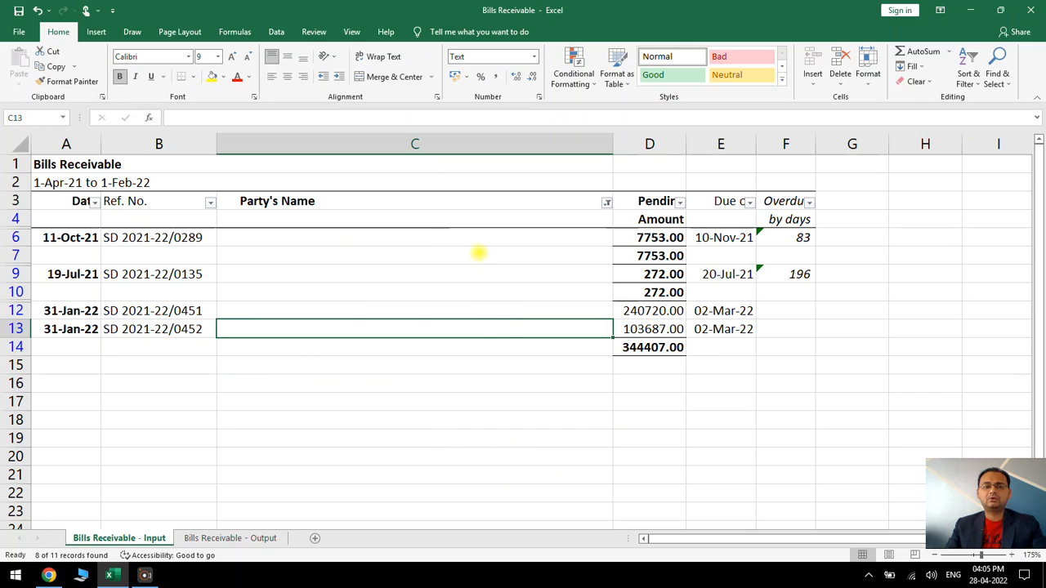
Select the blank Party's Name cells from C6 to C13 in the filtered list and reset that column's filter to show all rows
{"action": "left_click_drag", "start_coordinate": [474, 239], "coordinate": [469, 327]}
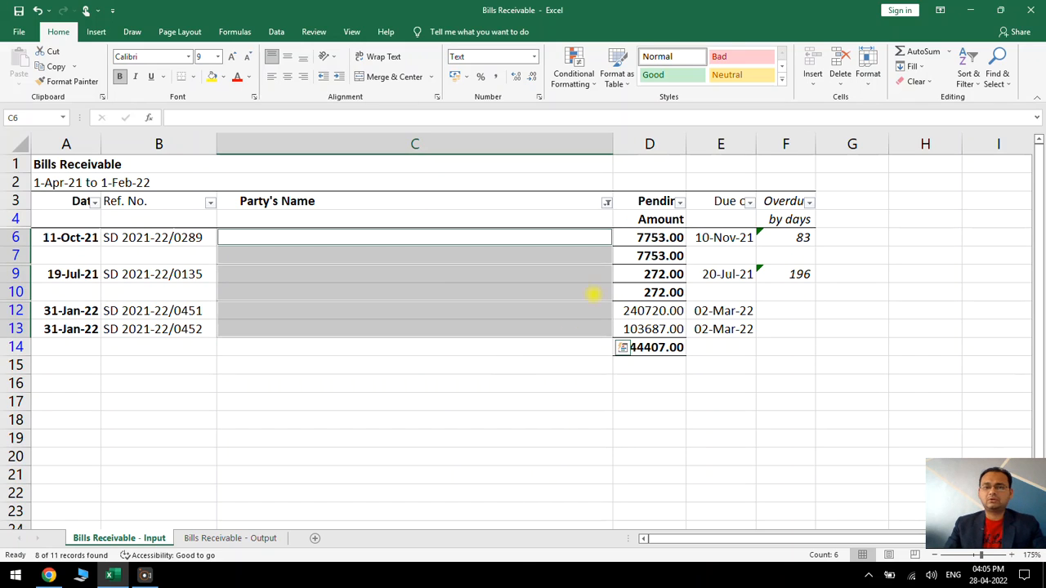
{"action": "left_click", "coordinate": [606, 202]}
{"action": "left_click", "coordinate": [486, 346]}
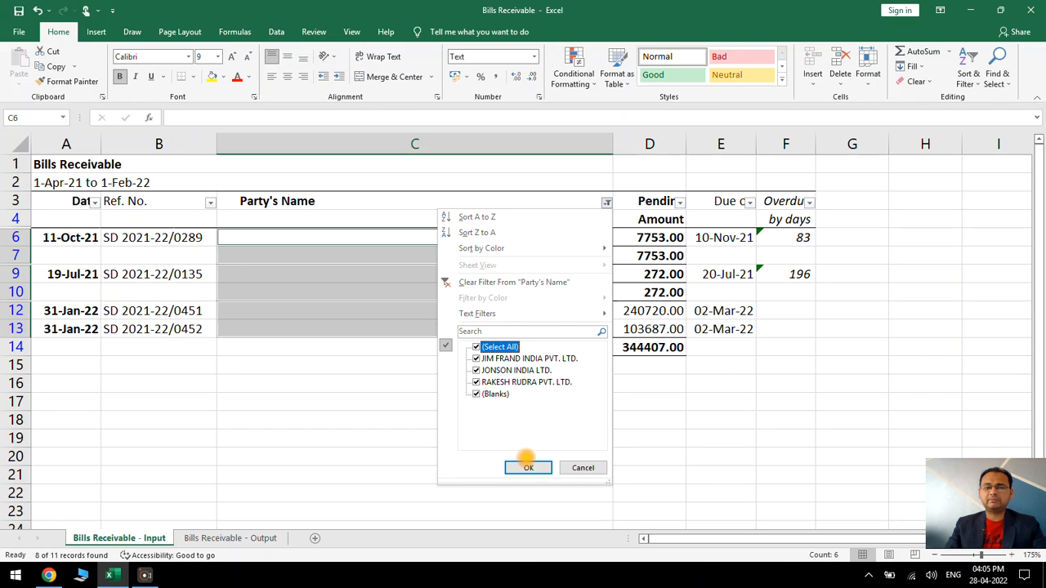
{"action": "left_click", "coordinate": [528, 467]}
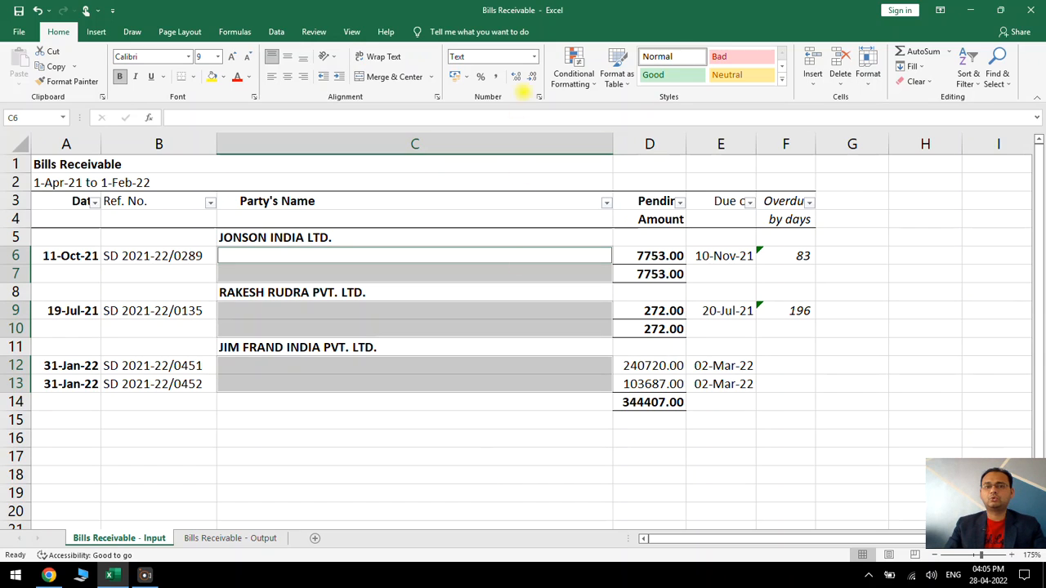
Set the selected blank cells to General format and fill them all with the relative formula =C5, referring to the cell above
{"action": "left_click", "coordinate": [534, 56]}
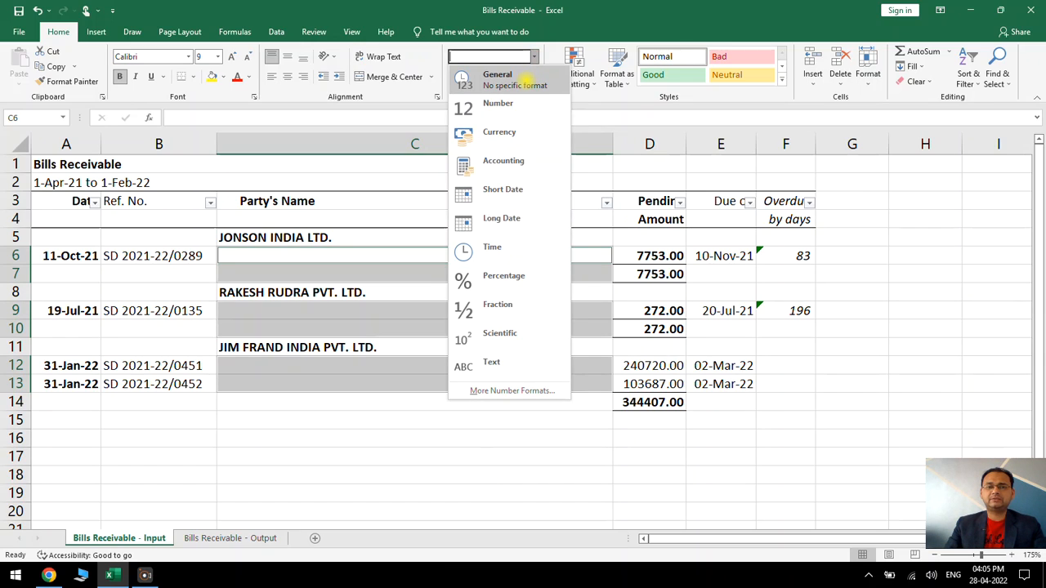
{"action": "left_click", "coordinate": [532, 78]}
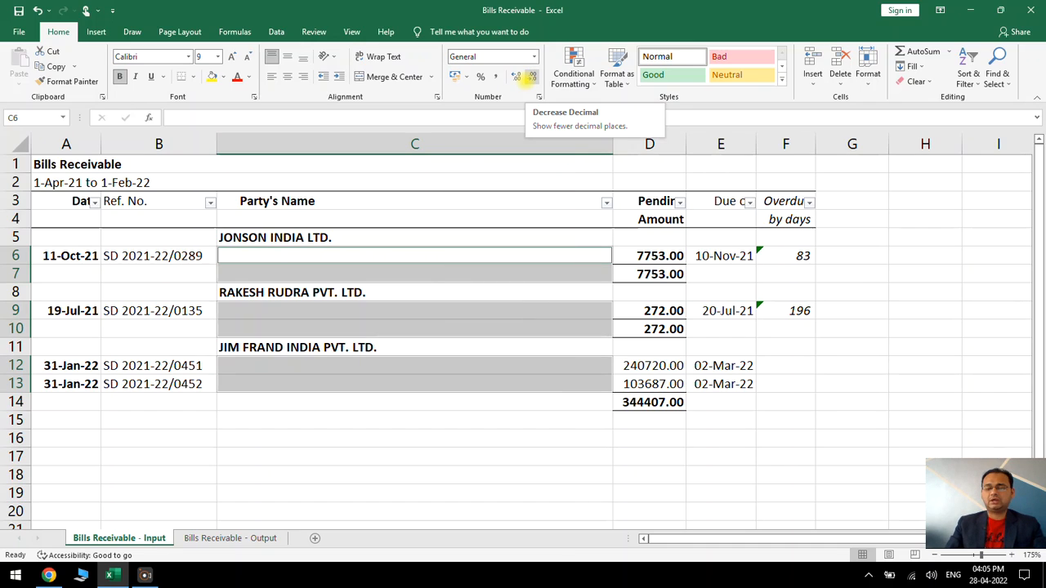
{"action": "type", "text": "="}
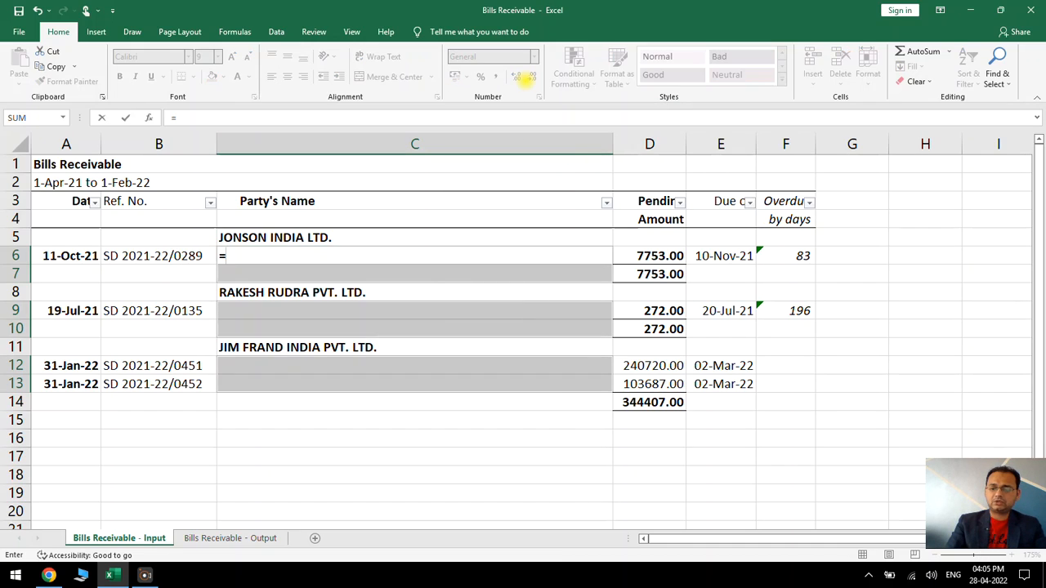
{"action": "key", "text": "Up"}
{"action": "key", "text": "Return"}
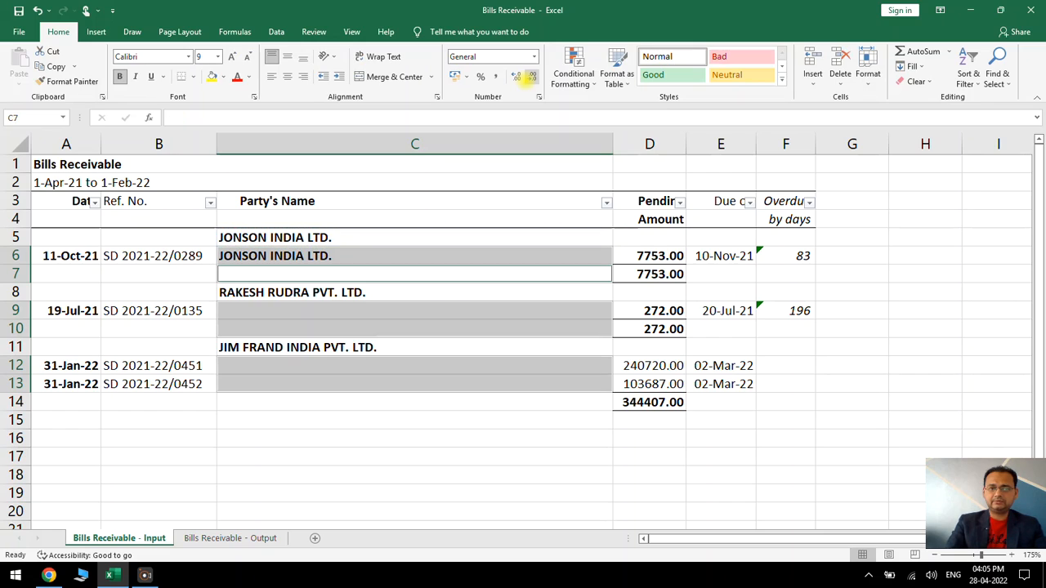
{"action": "key", "text": "ctrl+d"}
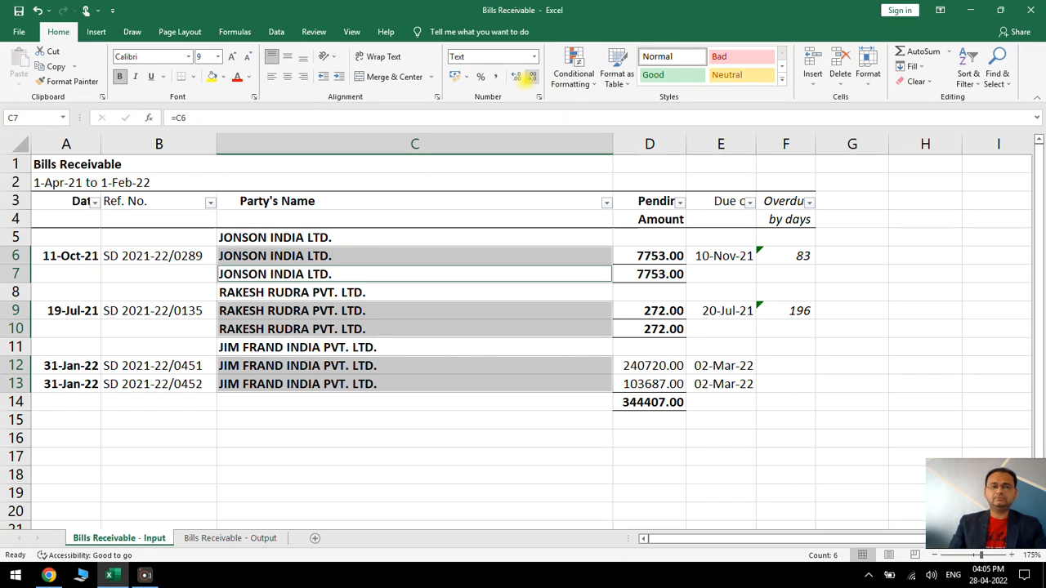
{"action": "left_click", "coordinate": [532, 311]}
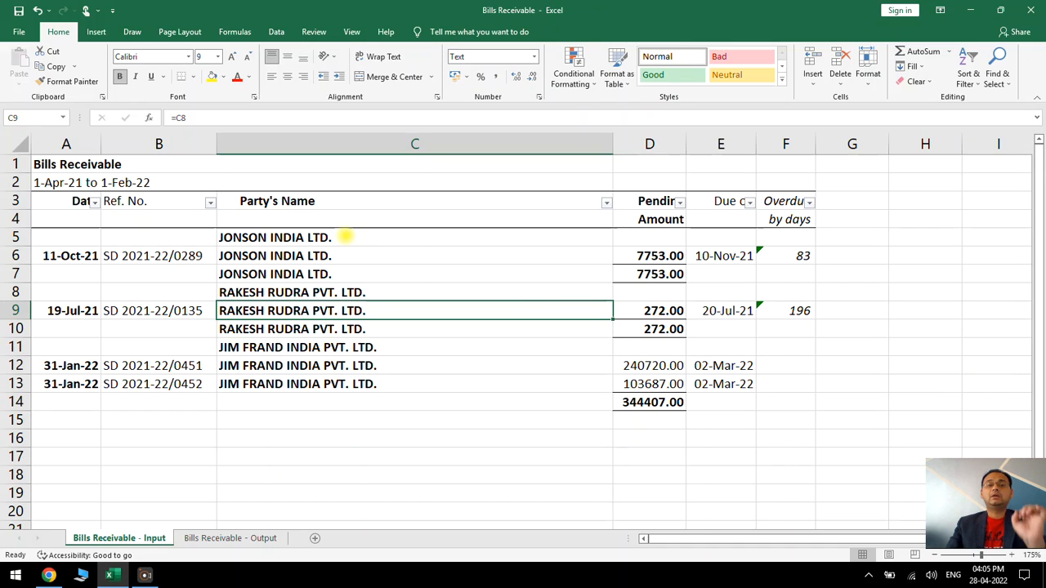
Clear the formula in C6 to test how the dependent cell below reacts, and undo the deletion
{"action": "left_click", "coordinate": [284, 255]}
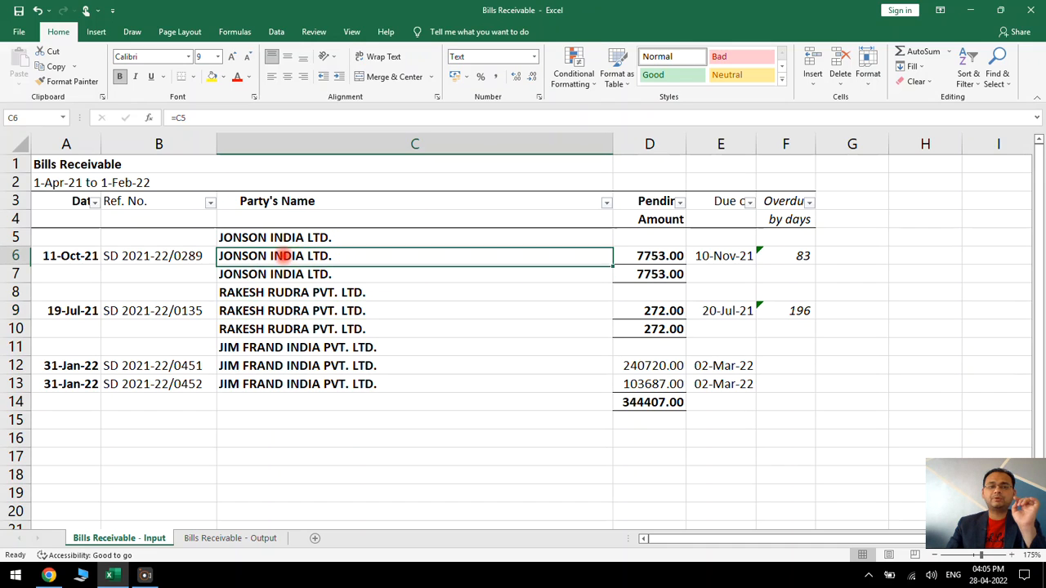
{"action": "key", "text": "Delete"}
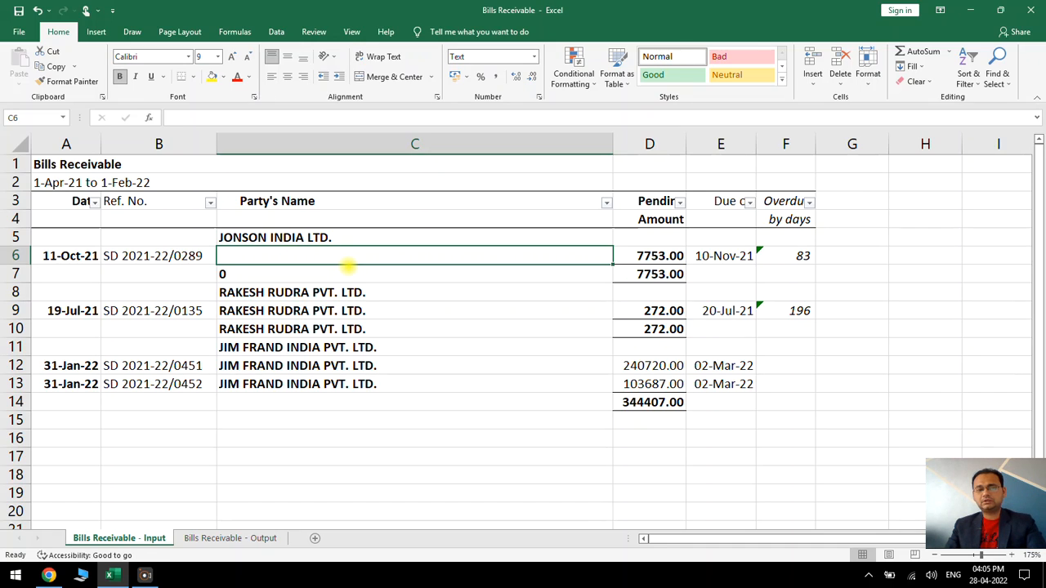
{"action": "key", "text": "ctrl+z"}
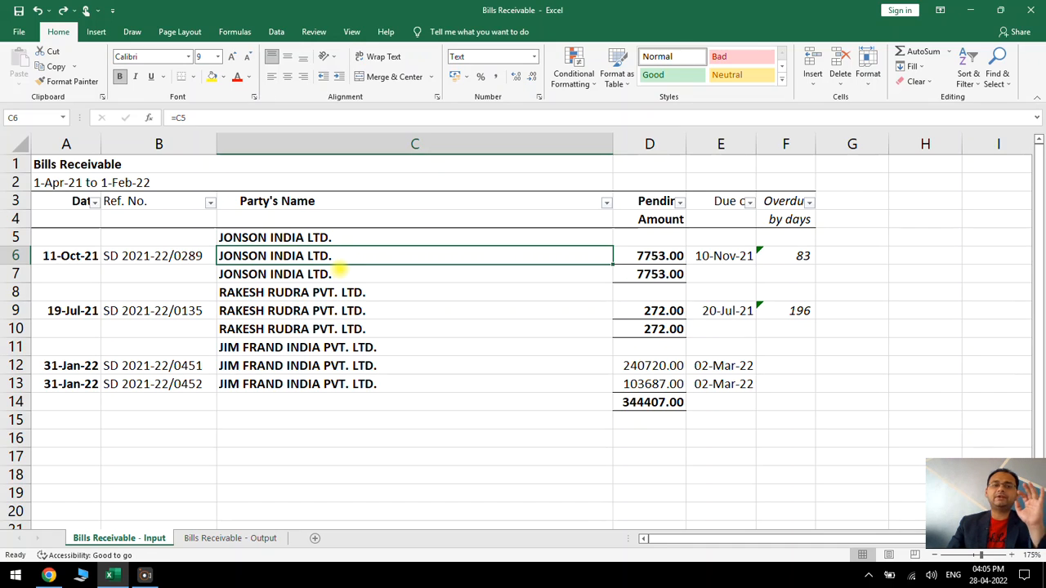
Convert the party names in C5:C13 from formulas to fixed text by copying the range and pasting it over itself as Values
{"action": "left_click_drag", "start_coordinate": [385, 346], "coordinate": [390, 378]}
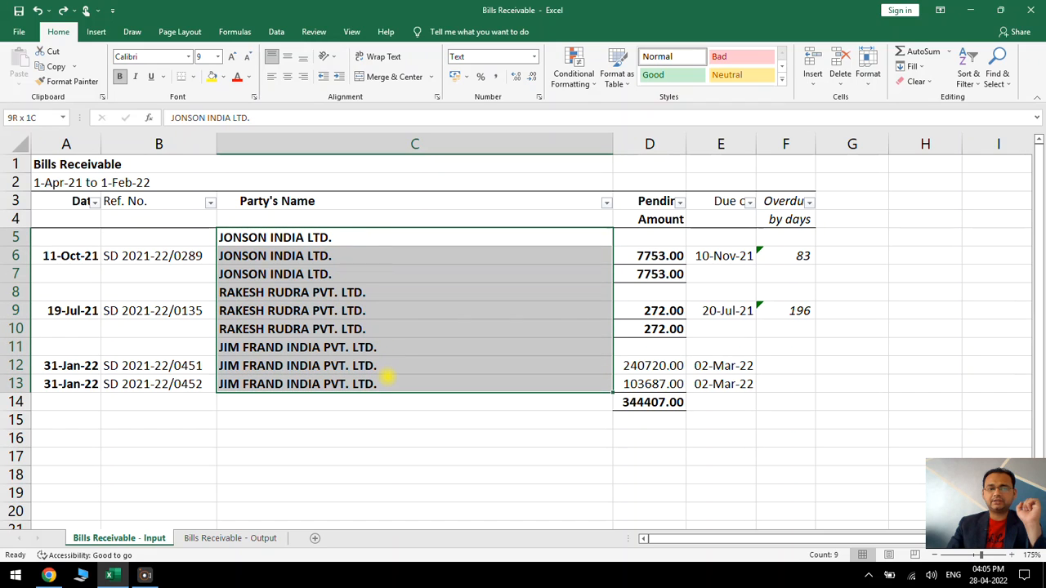
{"action": "key", "text": "ctrl+c"}
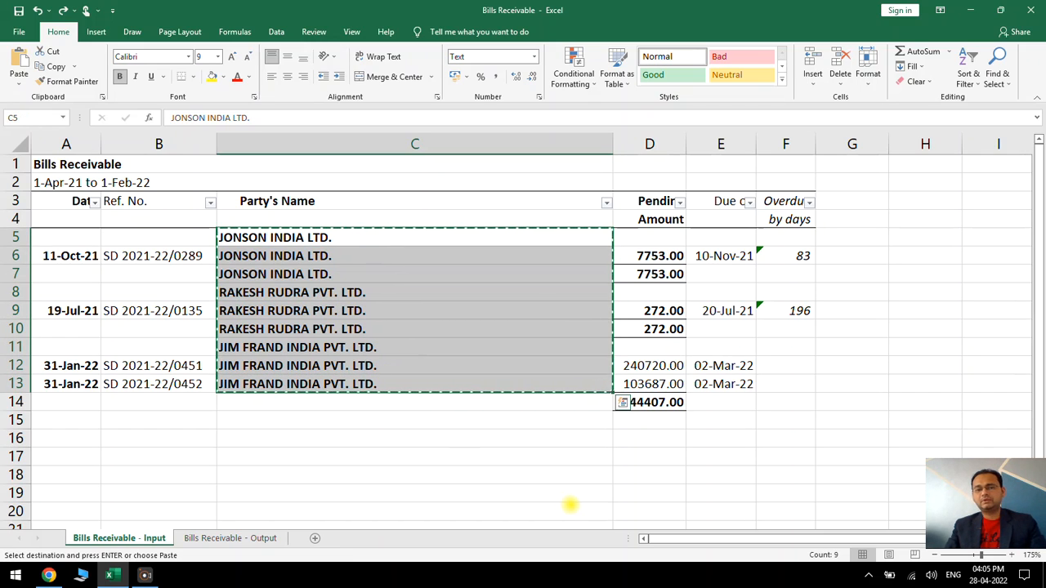
{"action": "right_click", "coordinate": [348, 234]}
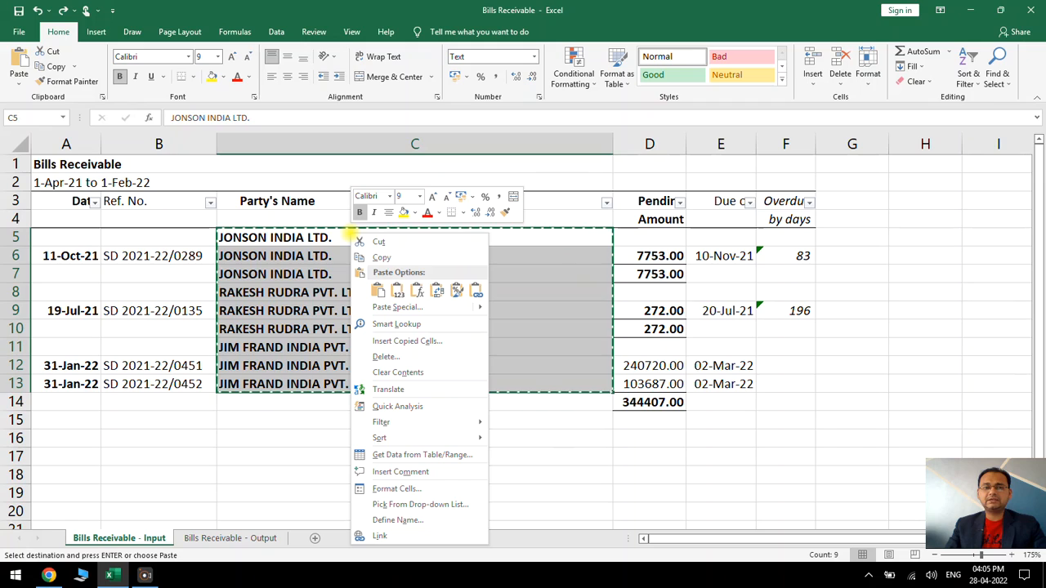
{"action": "left_click", "coordinate": [378, 291]}
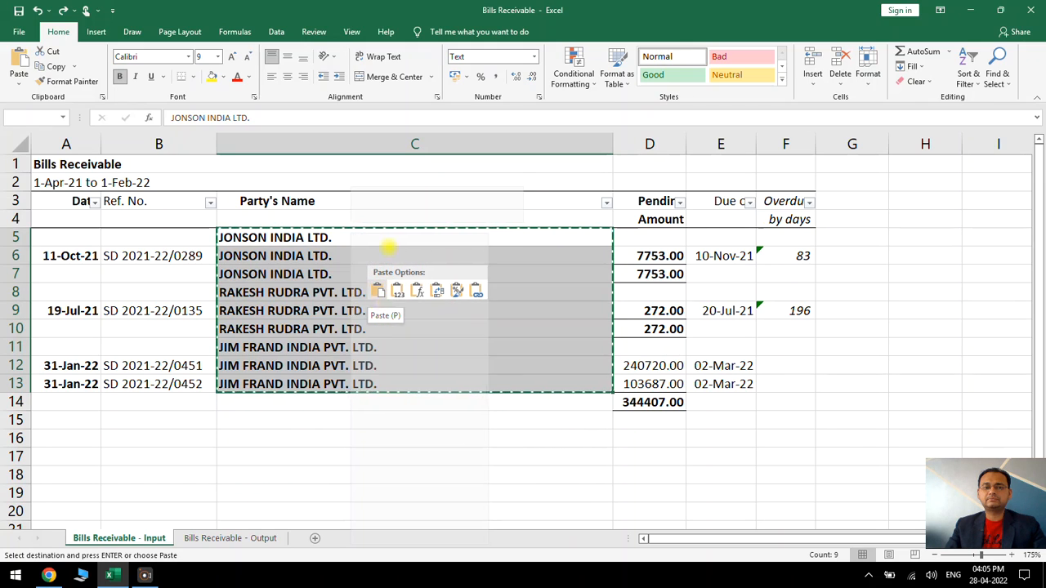
{"action": "left_click", "coordinate": [397, 306]}
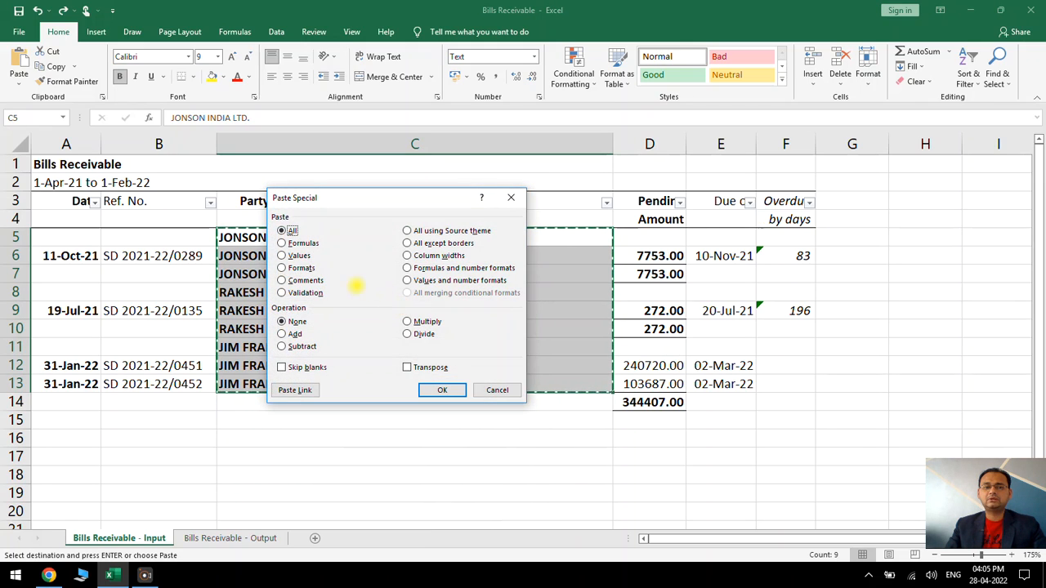
{"action": "left_click", "coordinate": [300, 256]}
{"action": "left_click_drag", "start_coordinate": [354, 200], "coordinate": [717, 178]}
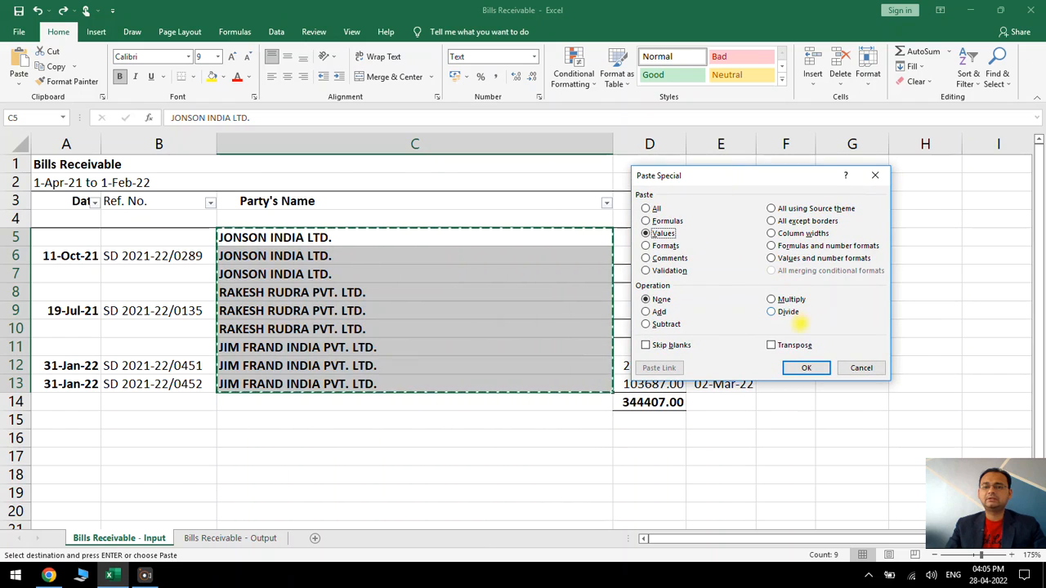
{"action": "left_click", "coordinate": [805, 368]}
{"action": "left_click", "coordinate": [489, 312]}
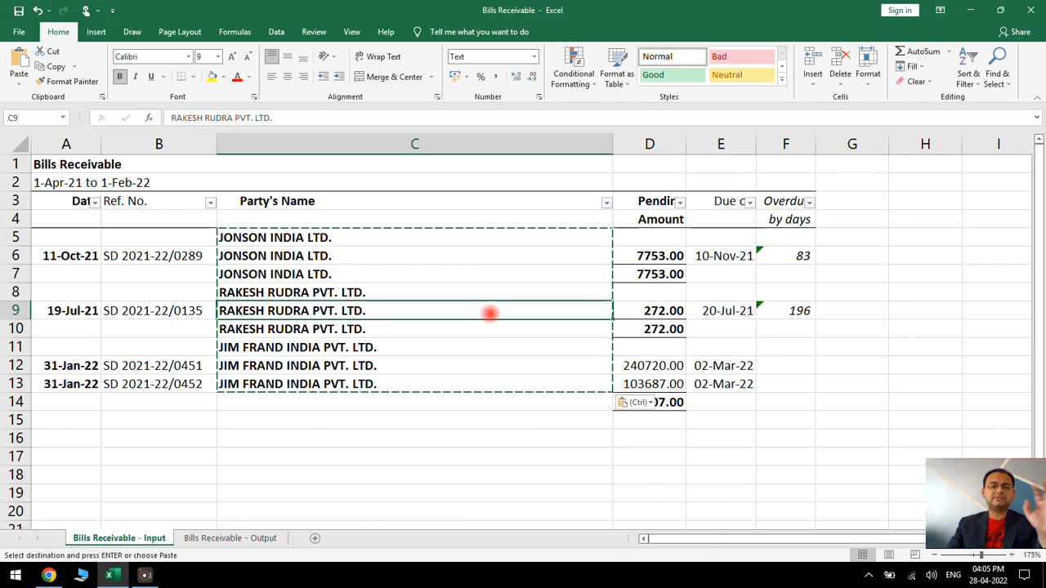
{"action": "key", "text": "Escape"}
{"action": "left_click", "coordinate": [475, 328]}
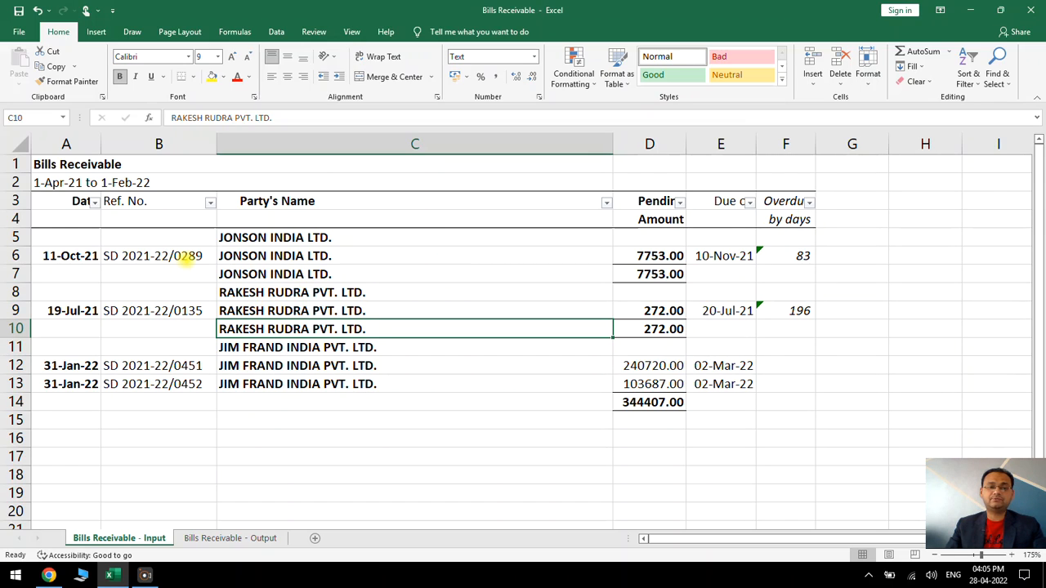
Filter the Ref. No. column to exclude (Blanks) so that only the actual bill rows are shown
{"action": "left_click_drag", "start_coordinate": [168, 256], "coordinate": [158, 384]}
{"action": "left_click_drag", "start_coordinate": [93, 259], "coordinate": [89, 384]}
{"action": "left_click", "coordinate": [178, 239]}
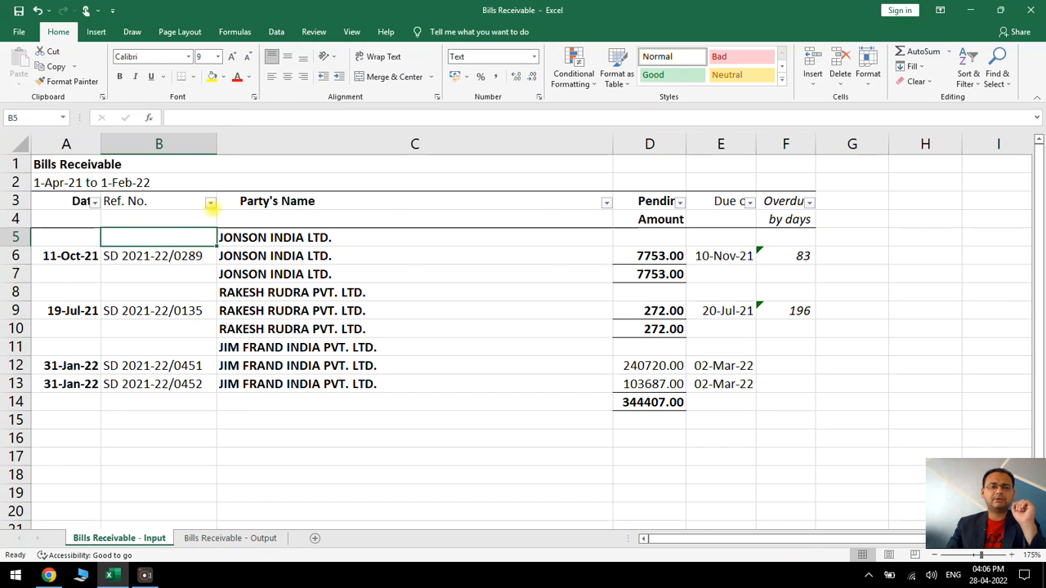
{"action": "left_click", "coordinate": [210, 203]}
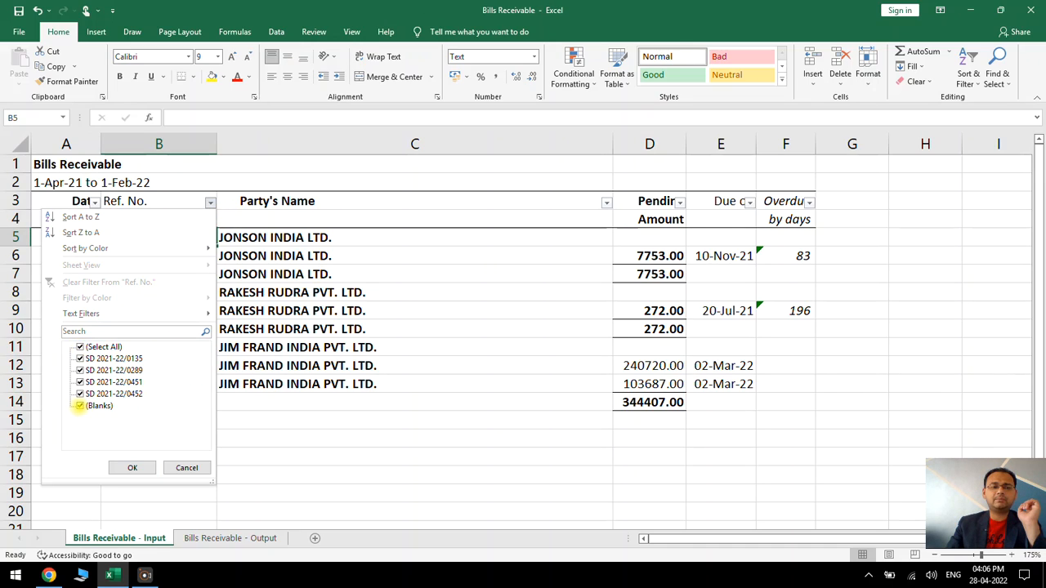
{"action": "left_click", "coordinate": [79, 405]}
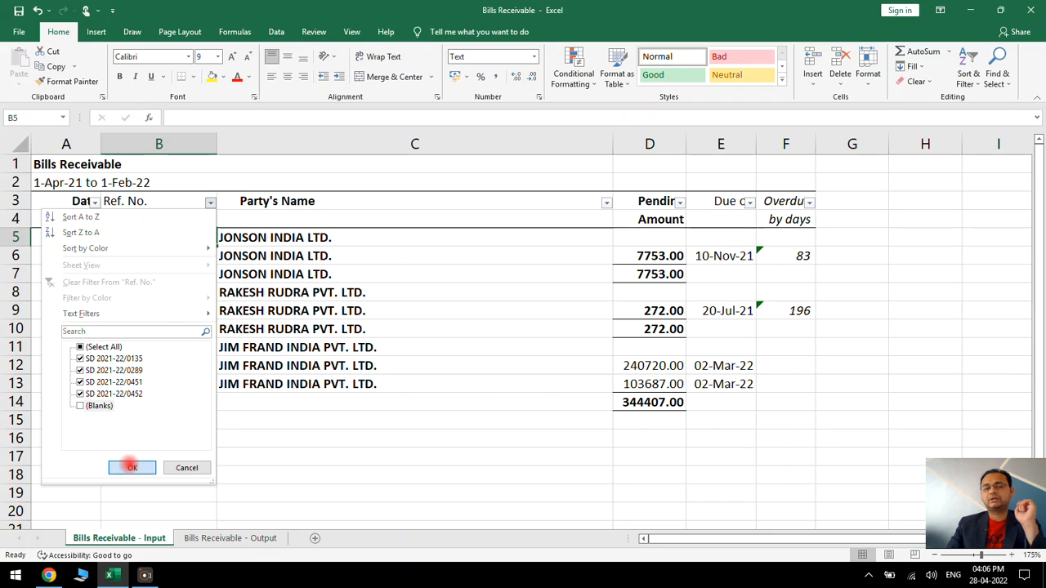
{"action": "left_click", "coordinate": [130, 468]}
{"action": "left_click", "coordinate": [176, 313]}
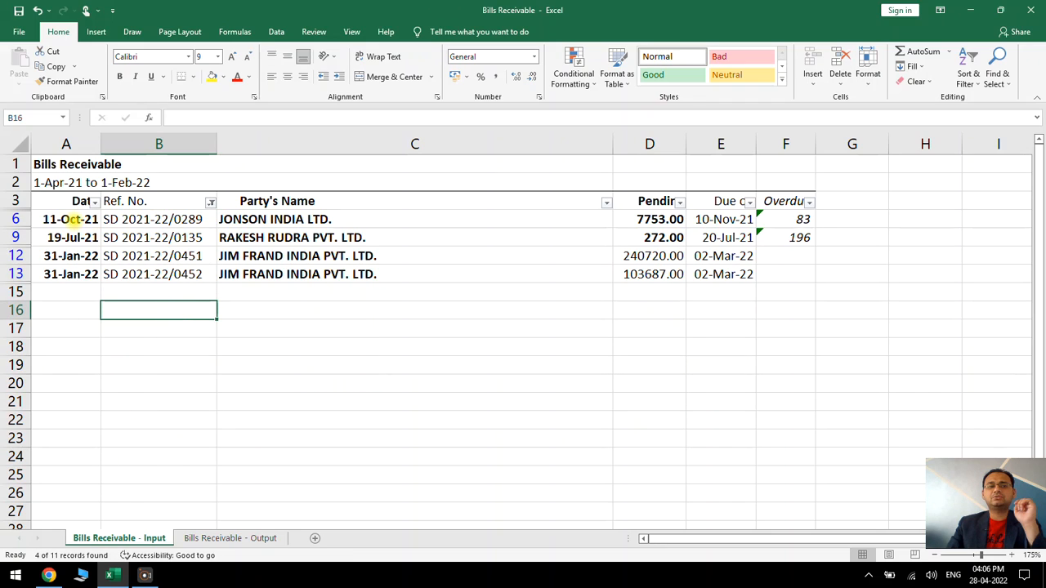
Copy the filtered bill rows A6:F13 and paste them into a new worksheet starting at cell B4
{"action": "left_click_drag", "start_coordinate": [71, 219], "coordinate": [797, 257]}
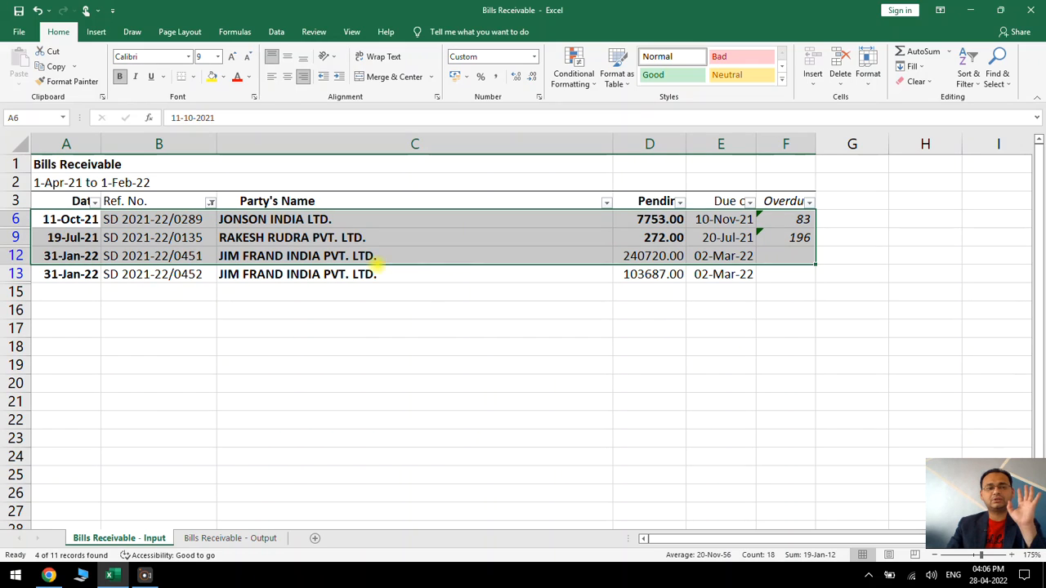
{"action": "left_click_drag", "start_coordinate": [78, 219], "coordinate": [782, 275]}
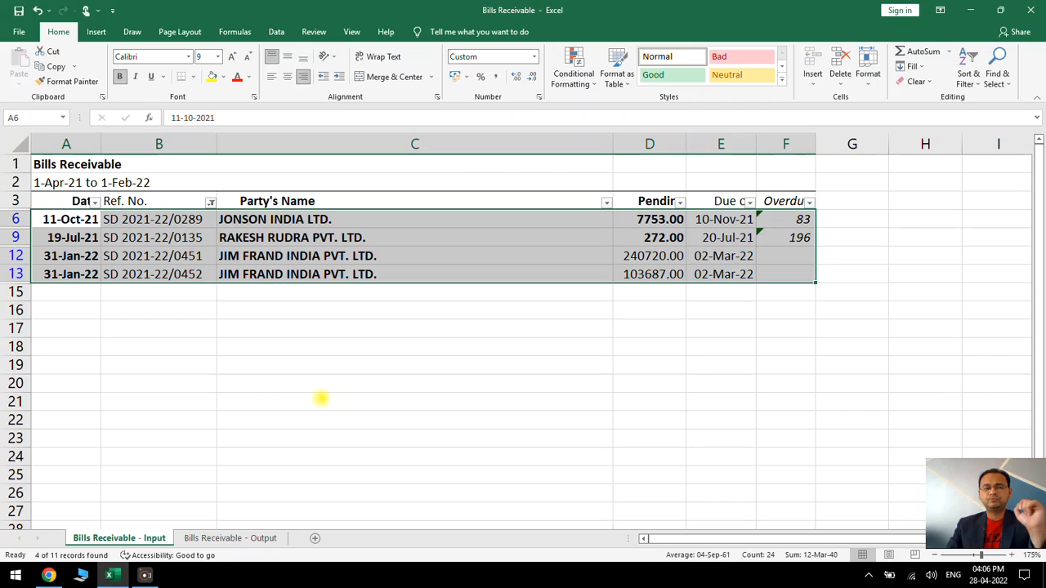
{"action": "key", "text": "Escape"}
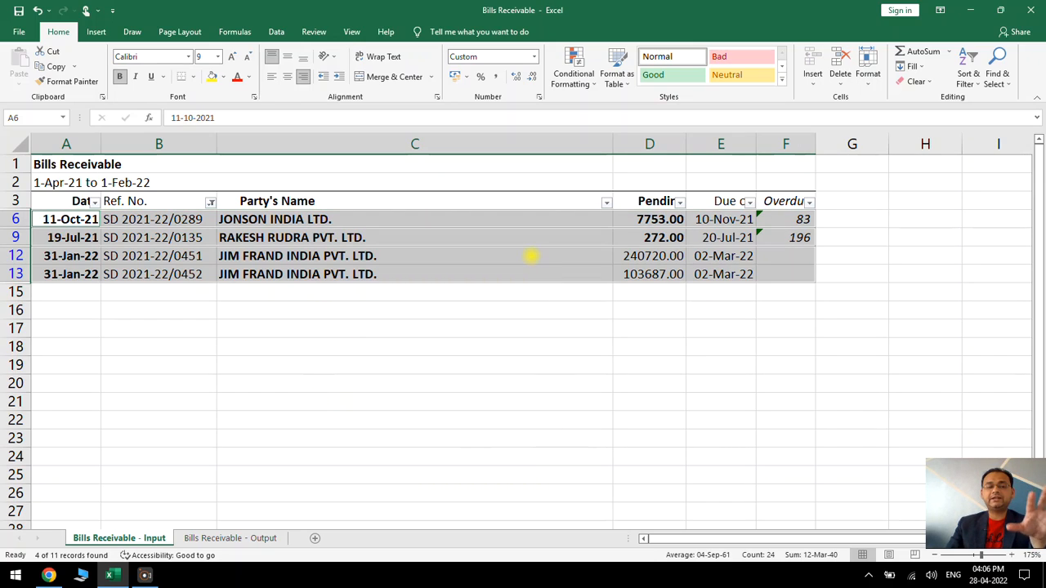
{"action": "key", "text": "ctrl+c"}
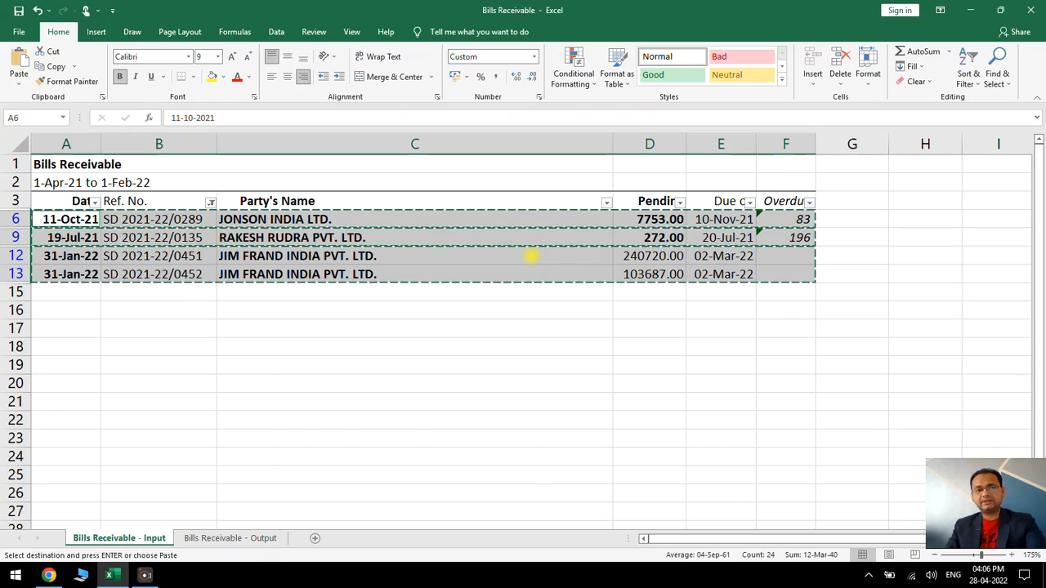
{"action": "left_click", "coordinate": [314, 538]}
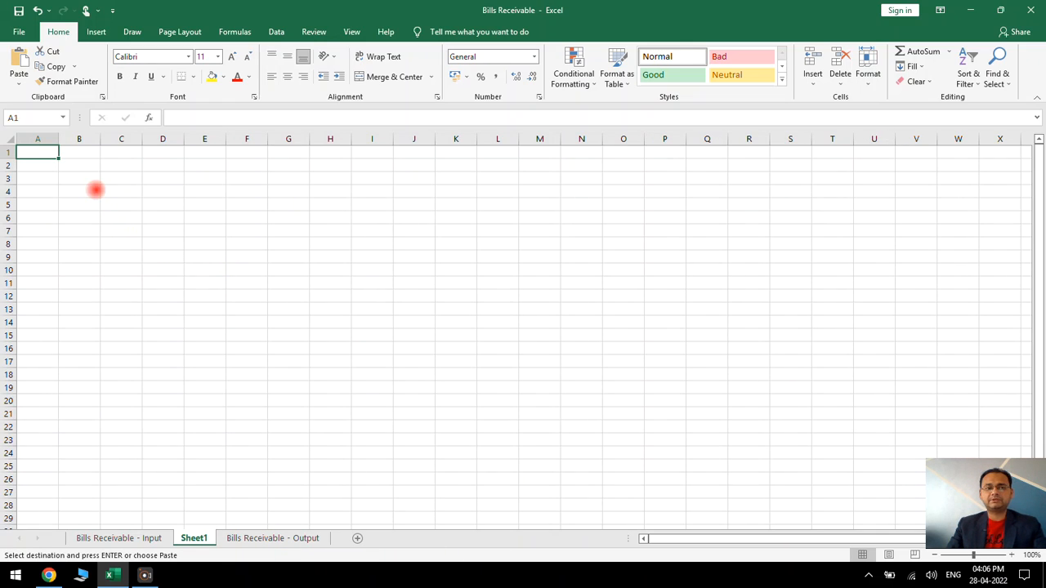
{"action": "left_click", "coordinate": [95, 189]}
{"action": "key", "text": "ctrl+v"}
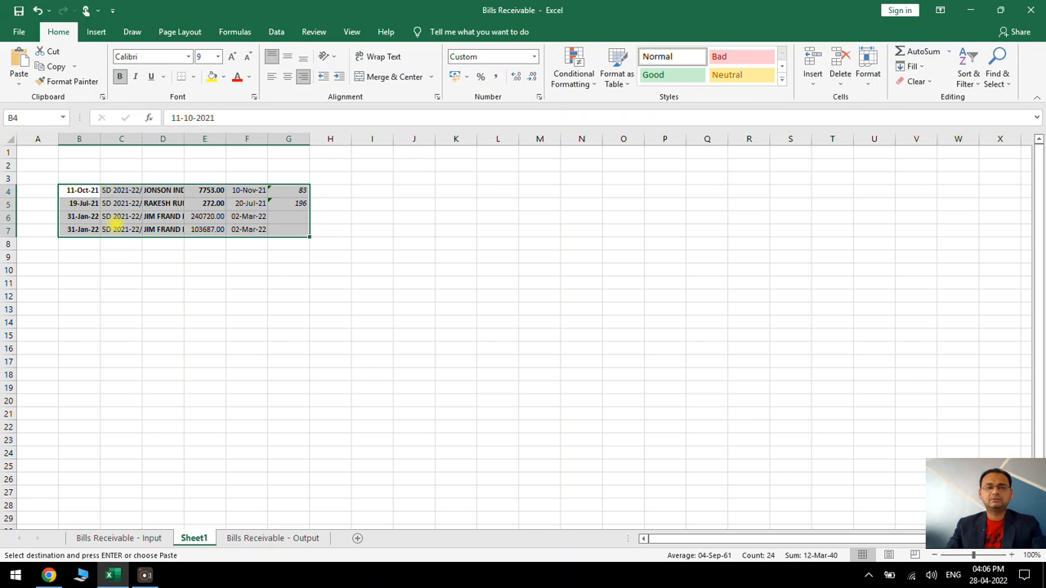
Autofit all column widths on the new sheet so the pasted reference numbers and party names are fully readable
{"action": "scroll", "coordinate": [114, 216], "scroll_direction": "up", "scroll_amount": 1}
{"action": "scroll", "coordinate": [137, 255], "scroll_direction": "up", "scroll_amount": 3}
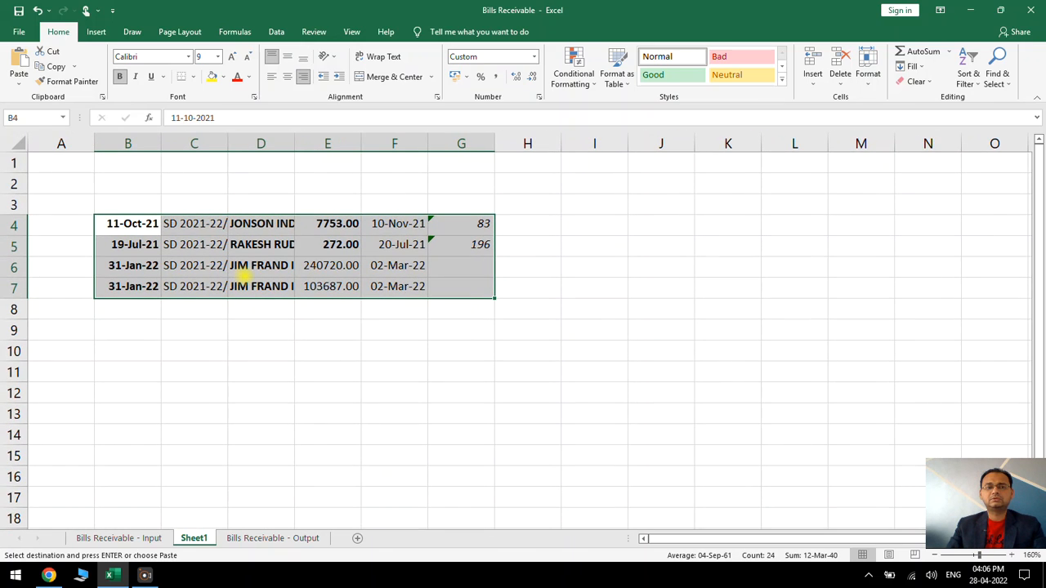
{"action": "scroll", "coordinate": [245, 280], "scroll_direction": "up", "scroll_amount": 1}
{"action": "scroll", "coordinate": [264, 300], "scroll_direction": "up", "scroll_amount": 2}
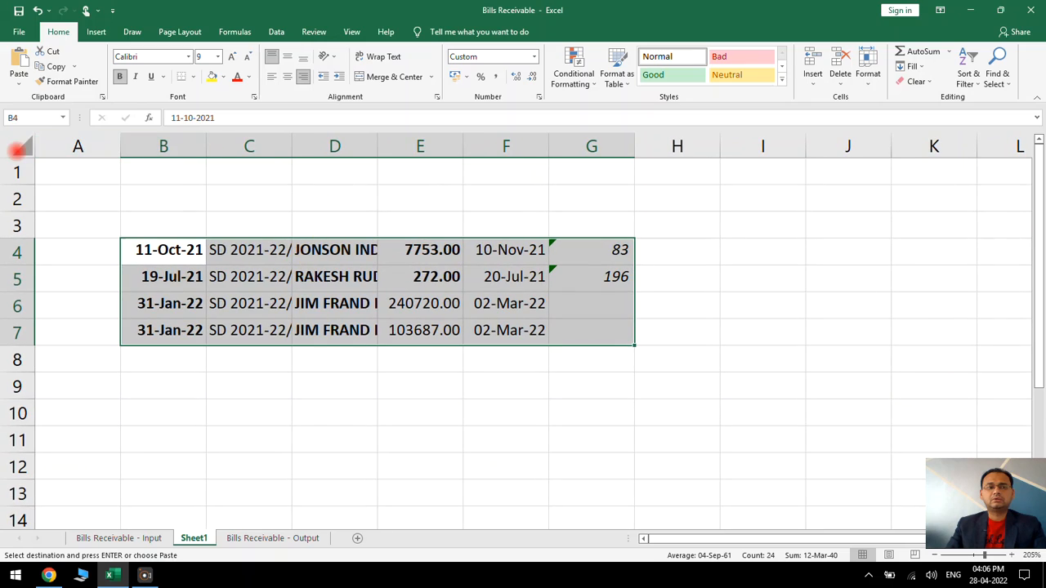
{"action": "left_click", "coordinate": [18, 150]}
{"action": "double_click", "coordinate": [120, 148]}
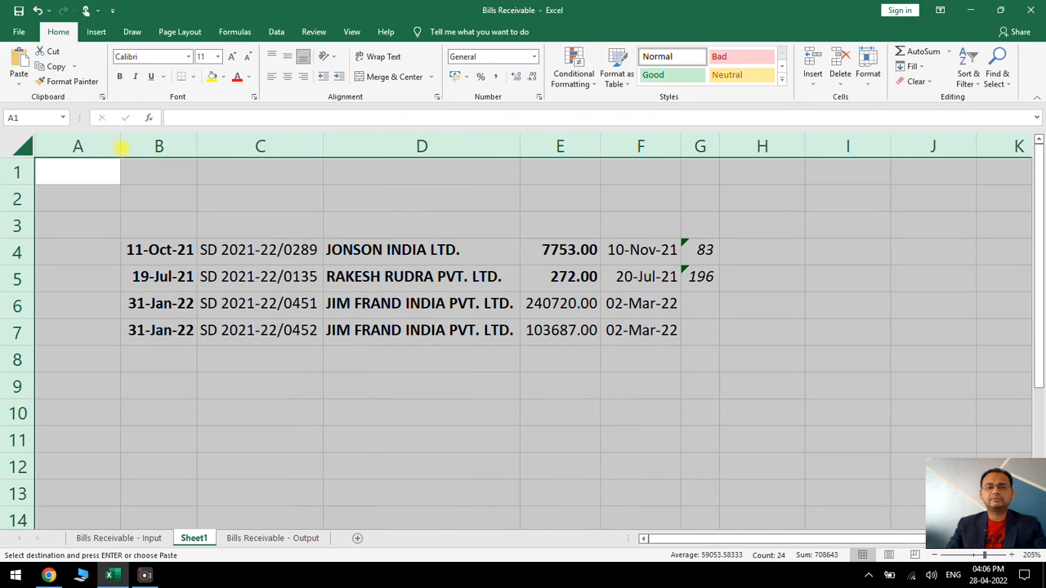
{"action": "left_click", "coordinate": [543, 263]}
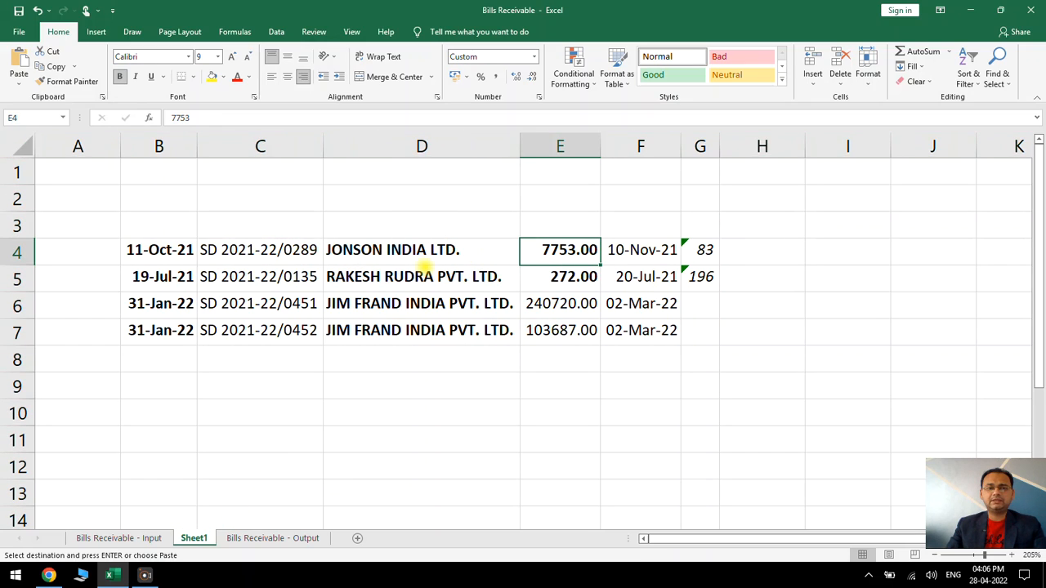
Open the Bills Receivable - Output sheet to compare its layout with the cleaned rows
{"action": "left_click", "coordinate": [273, 537]}
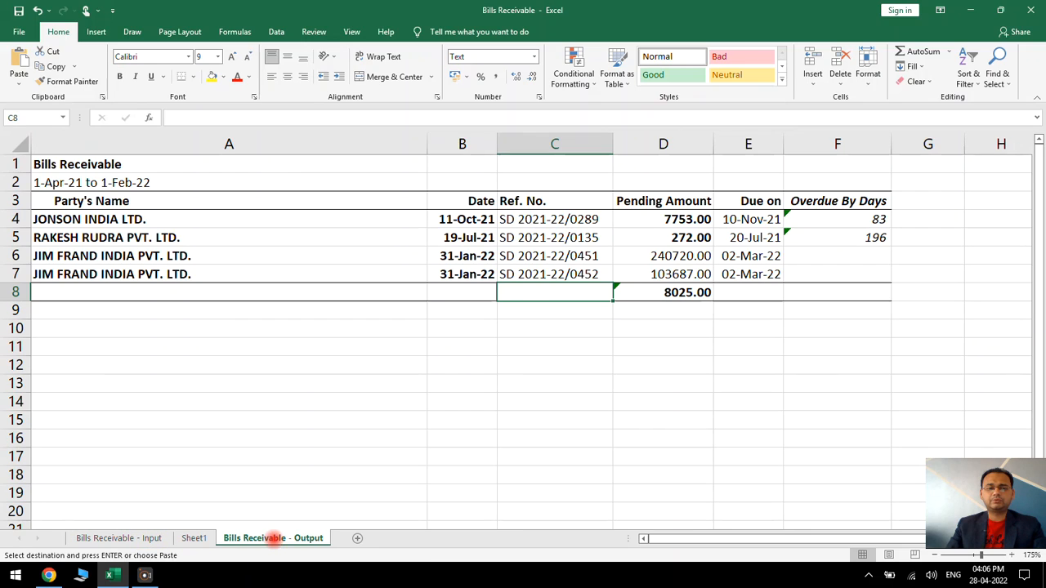
Move the party name column on Sheet1 ahead of the date column so it becomes column B
{"action": "left_click_drag", "start_coordinate": [182, 214], "coordinate": [182, 261]}
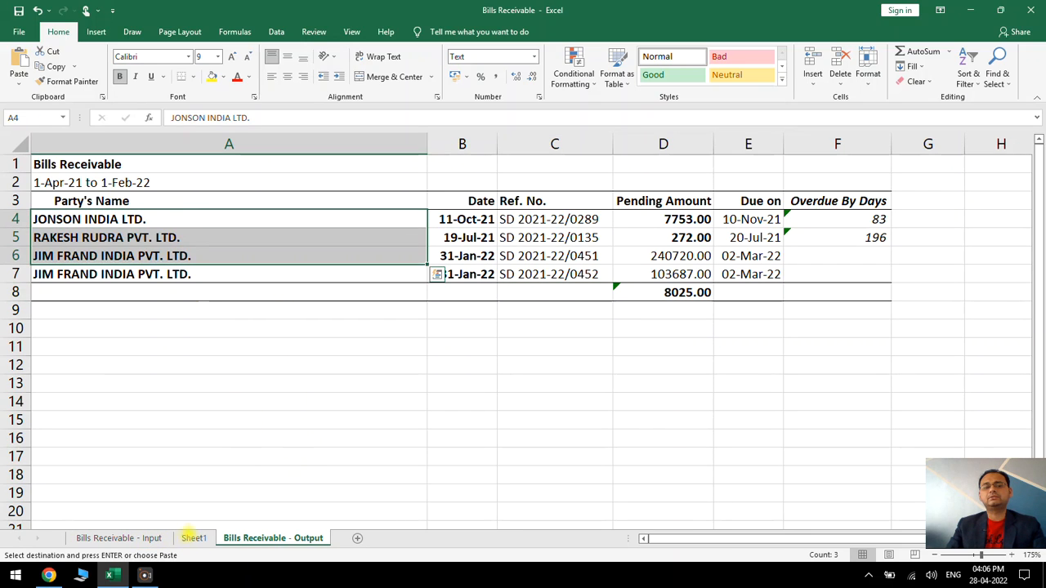
{"action": "left_click", "coordinate": [194, 537]}
{"action": "left_click", "coordinate": [411, 155]}
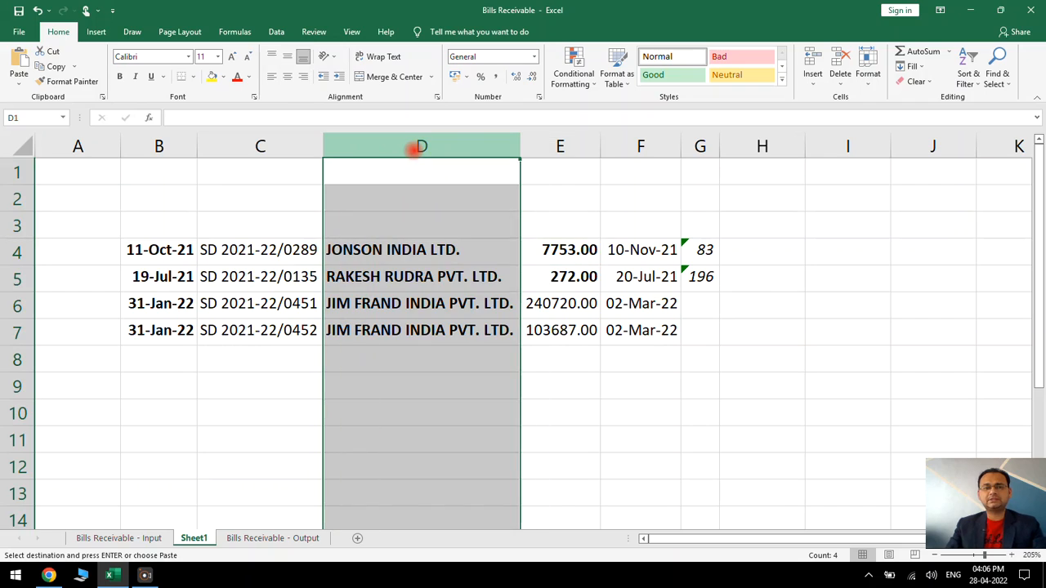
{"action": "key", "text": "ctrl+c"}
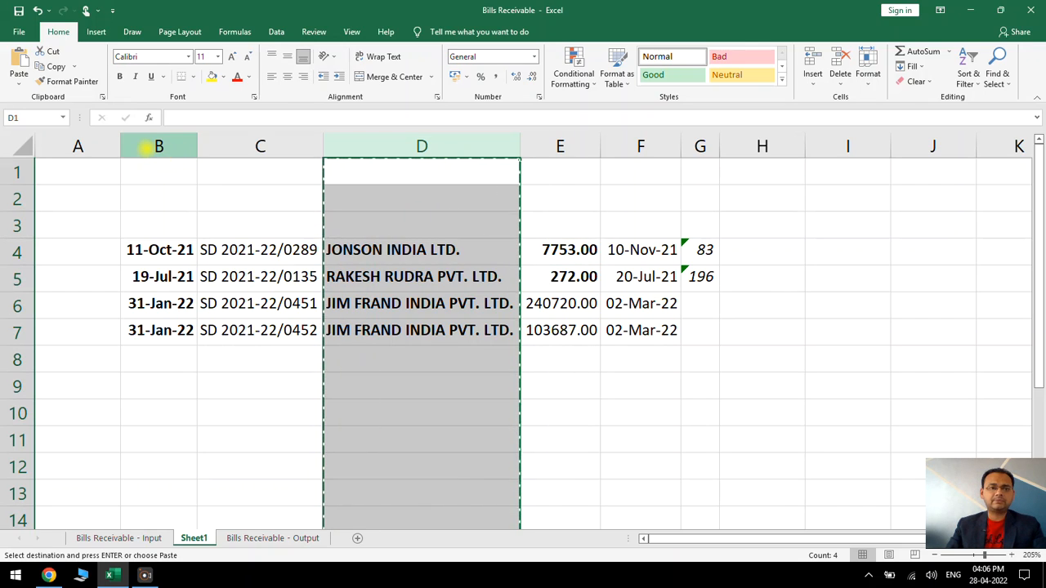
{"action": "right_click", "coordinate": [152, 146]}
{"action": "left_click", "coordinate": [202, 233]}
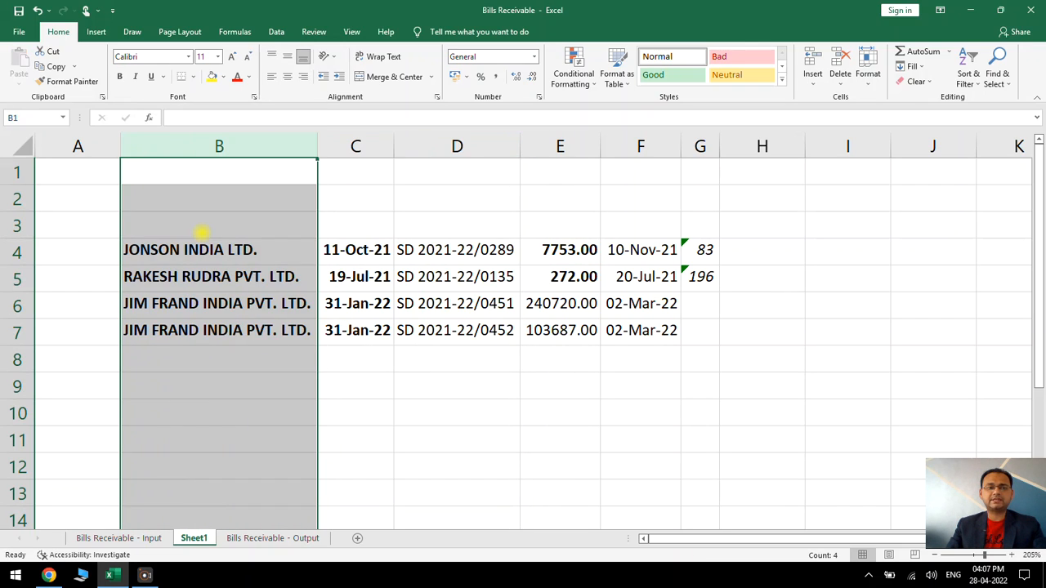
{"action": "left_click", "coordinate": [496, 249]}
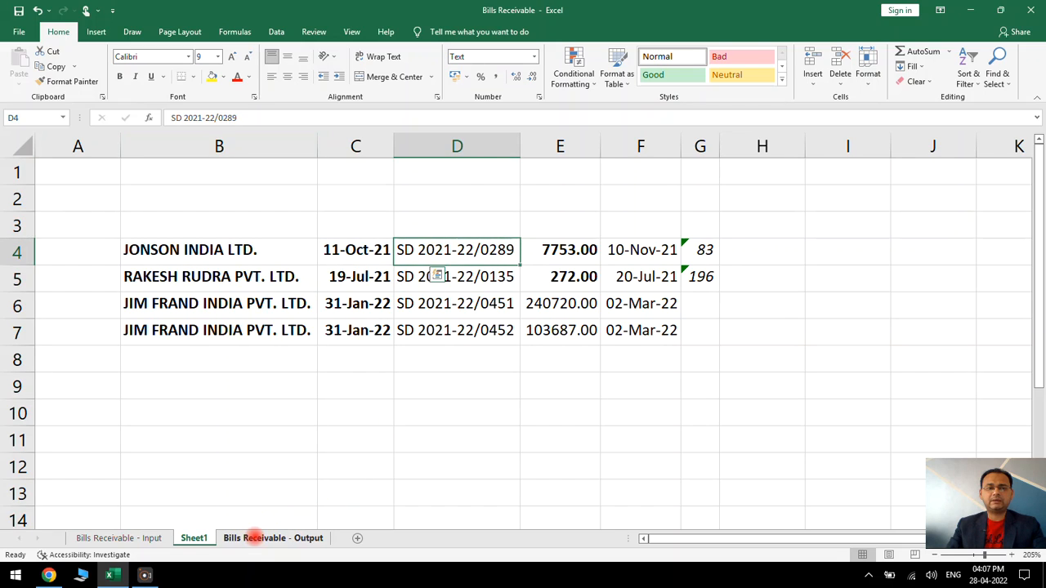
Copy the header row A3:F3 from the Bills Receivable - Output sheet and paste it into Sheet1 at B3
{"action": "left_click", "coordinate": [252, 537]}
{"action": "left_click_drag", "start_coordinate": [88, 200], "coordinate": [829, 203]}
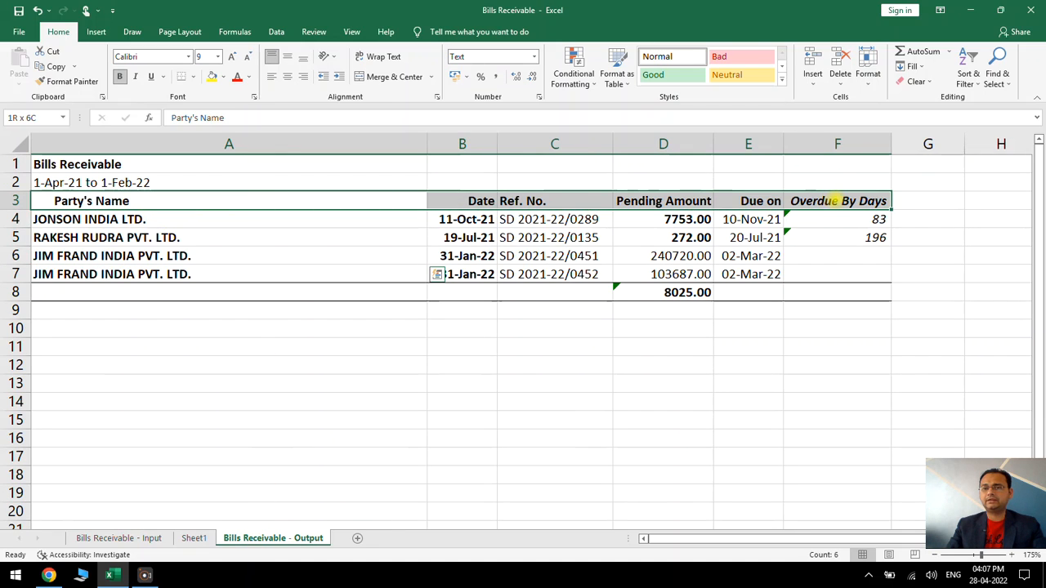
{"action": "key", "text": "ctrl+c"}
{"action": "left_click", "coordinate": [186, 538]}
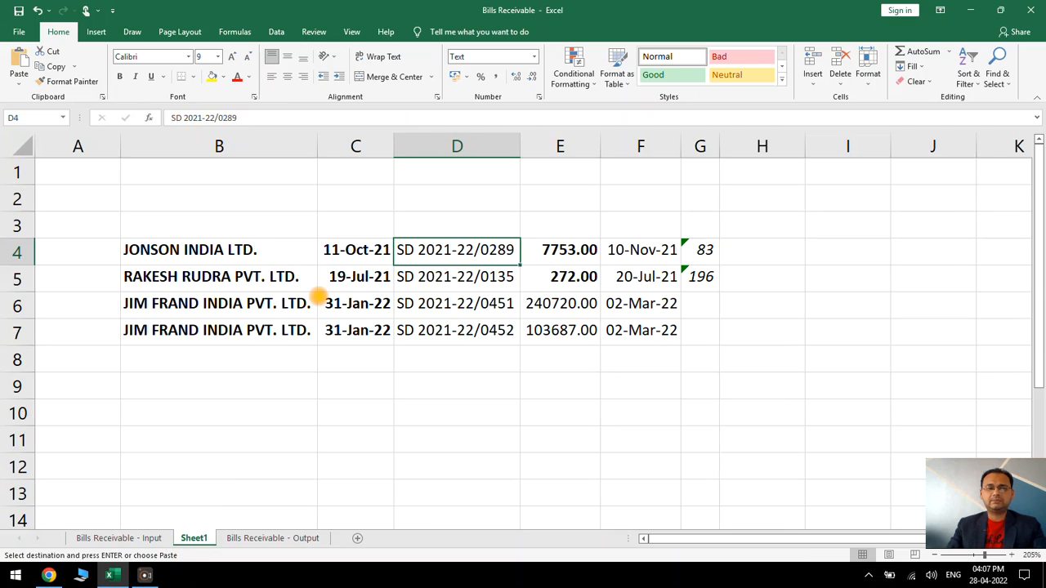
{"action": "left_click", "coordinate": [240, 226]}
{"action": "key", "text": "ctrl+v"}
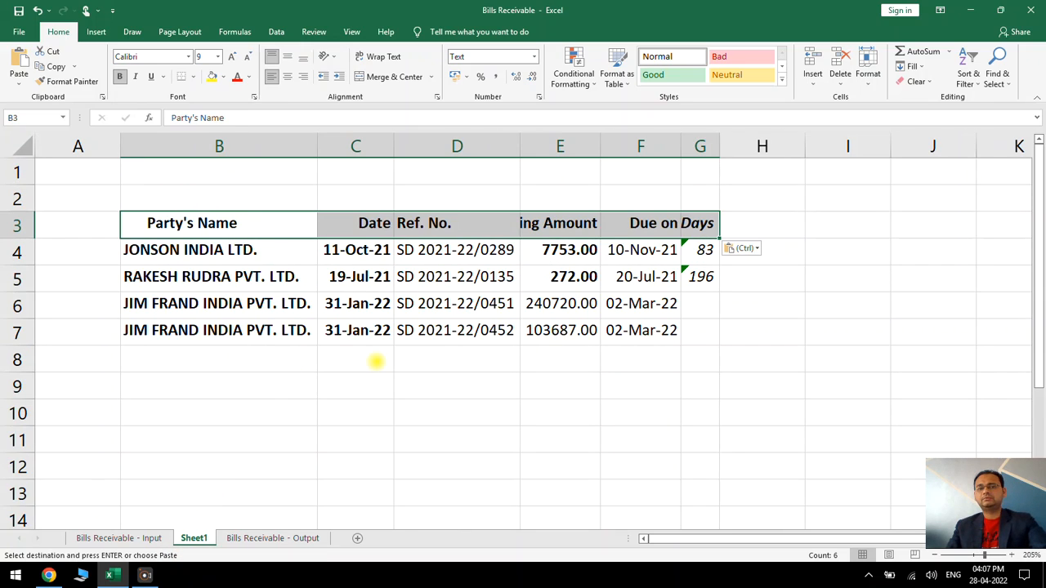
{"action": "left_click", "coordinate": [282, 329]}
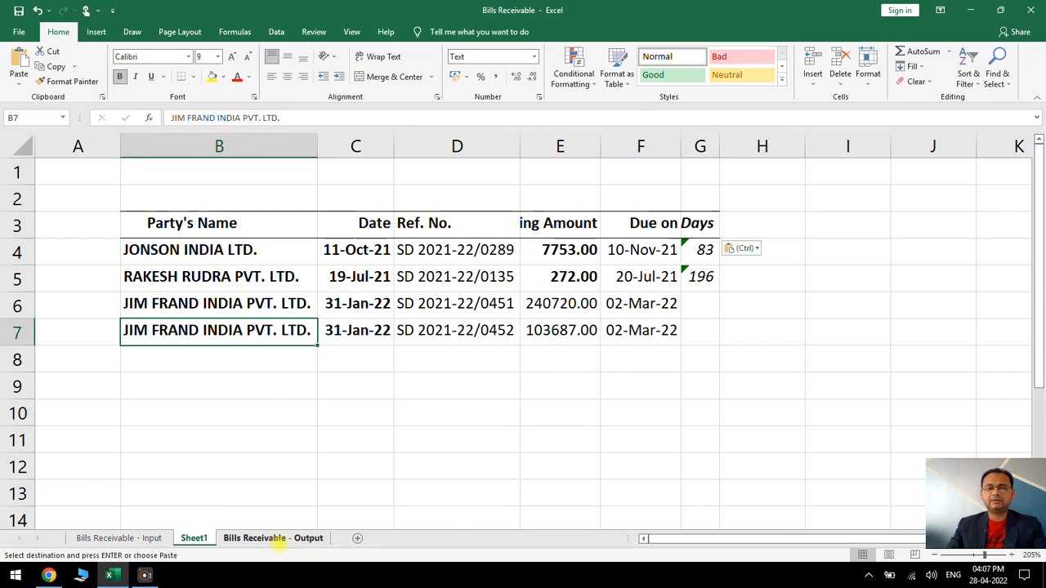
Check the total formula on the Bills Receivable - Output sheet and add an AutoSum of the pending amounts in Sheet1 cell E8
{"action": "left_click", "coordinate": [278, 538]}
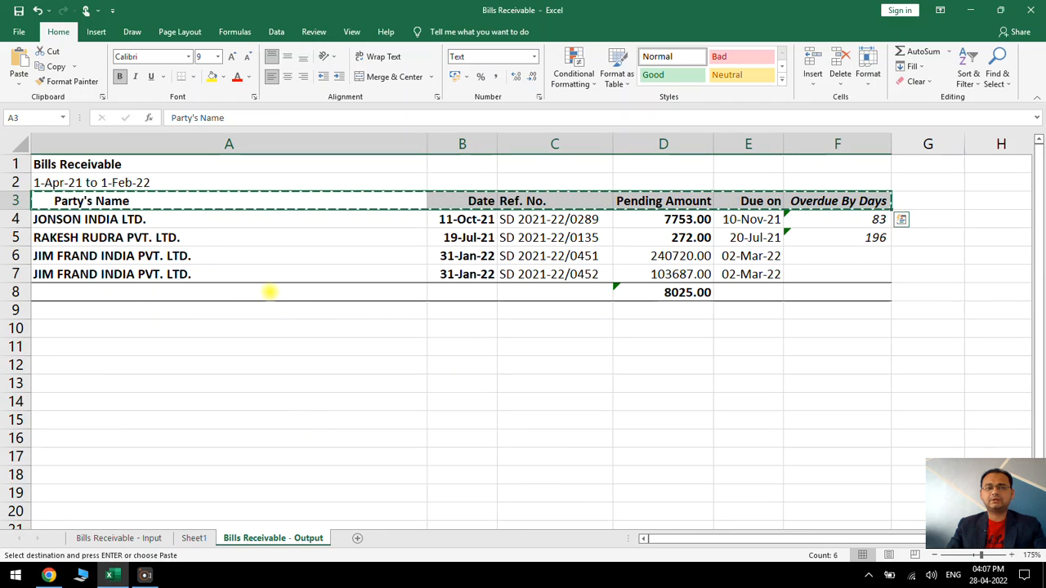
{"action": "left_click", "coordinate": [700, 293]}
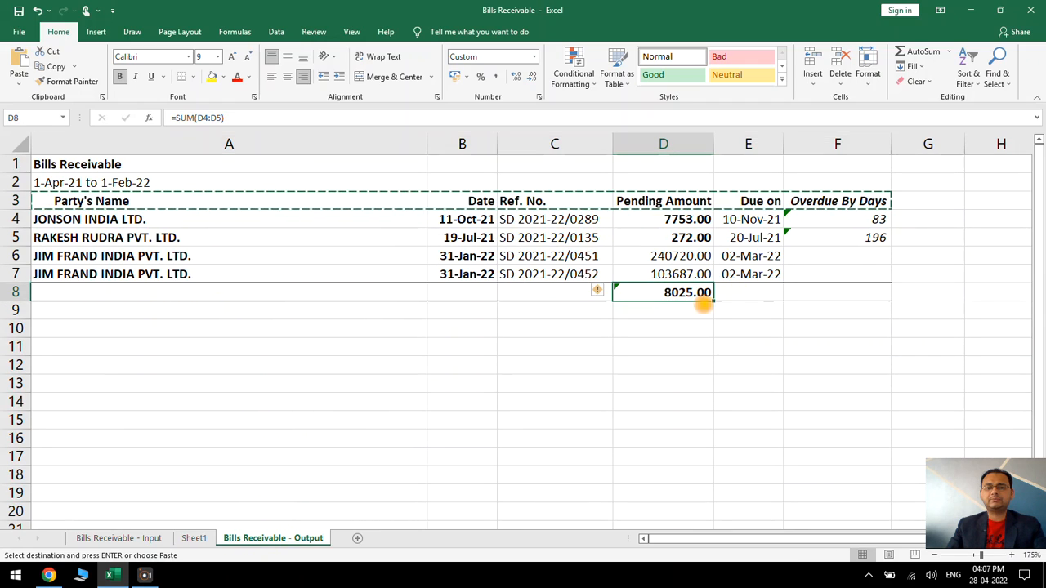
{"action": "left_click", "coordinate": [194, 537]}
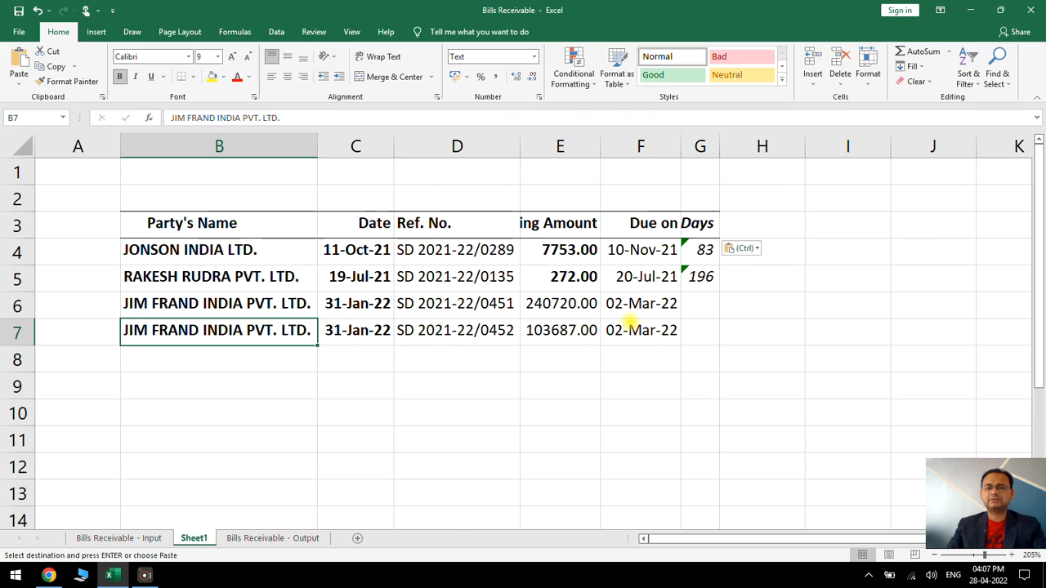
{"action": "left_click", "coordinate": [575, 351]}
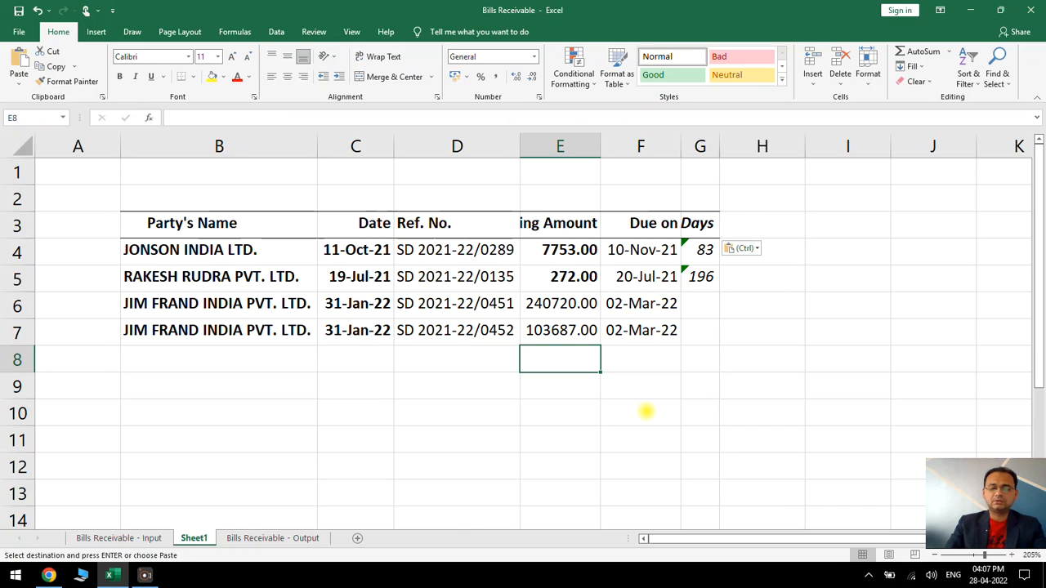
{"action": "key", "text": "alt+equal"}
{"action": "key", "text": "Return"}
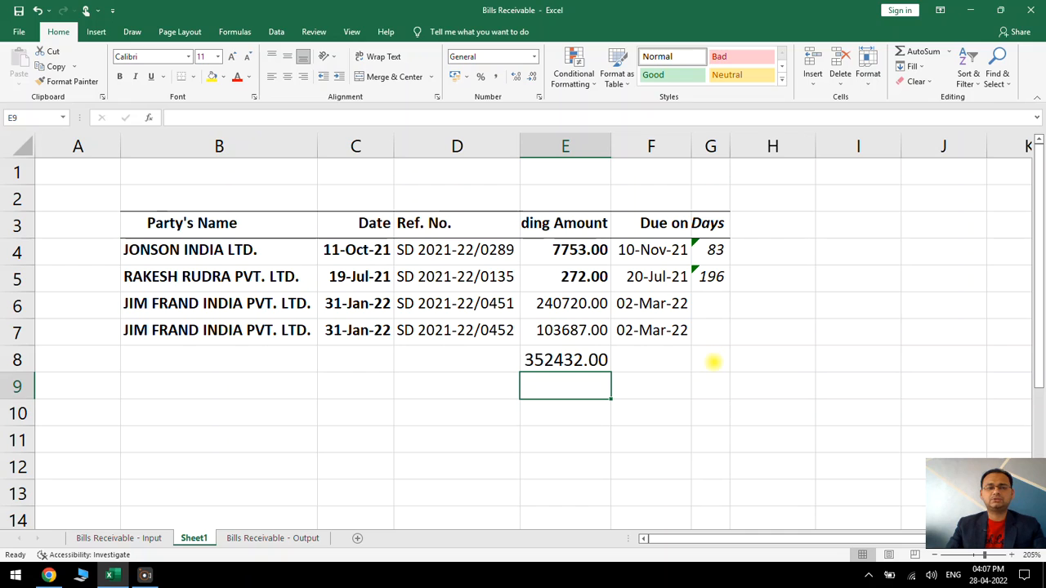
Apply a Bottom Double Border to the total row B8:G8 on Sheet1
{"action": "left_click_drag", "start_coordinate": [713, 361], "coordinate": [203, 360]}
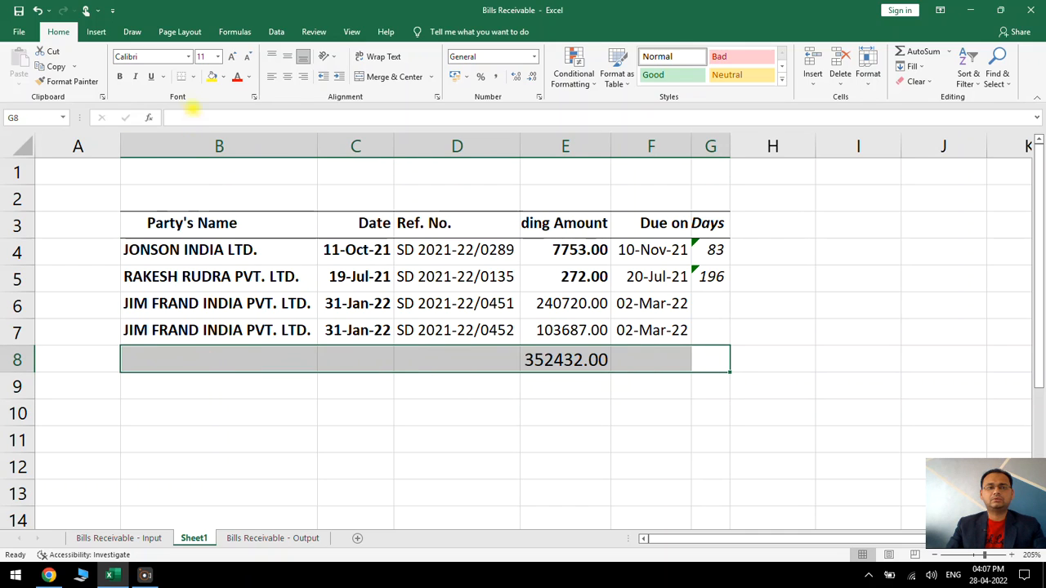
{"action": "left_click", "coordinate": [193, 77]}
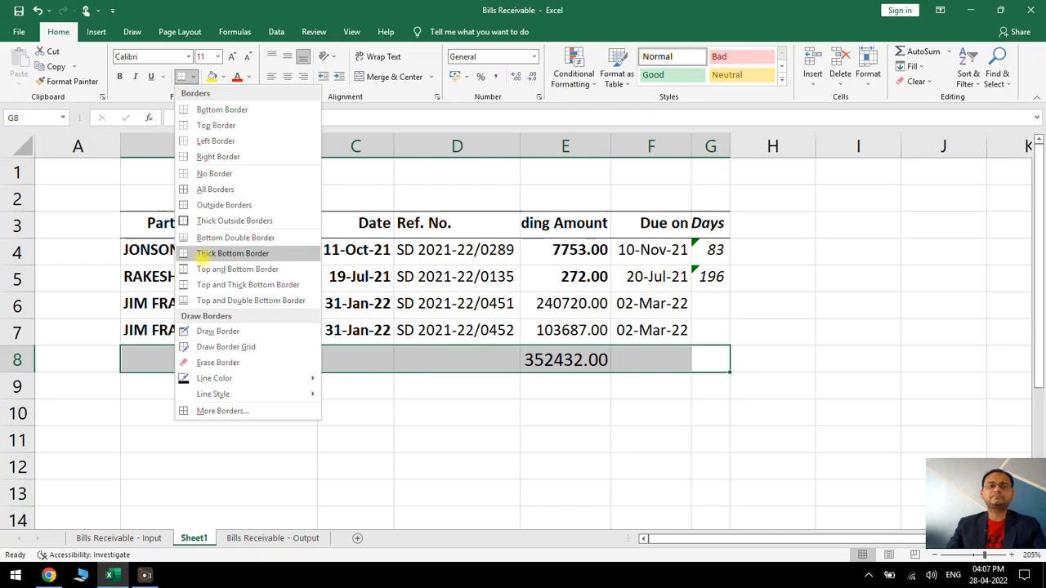
{"action": "left_click", "coordinate": [203, 238]}
{"action": "left_click", "coordinate": [605, 327]}
Copy the Sheet1 table B3:G8, paste it at A11 of the Bills Receivable - Output sheet and compare it with the table above
{"action": "left_click_drag", "start_coordinate": [183, 225], "coordinate": [696, 362]}
{"action": "key", "text": "ctrl+c"}
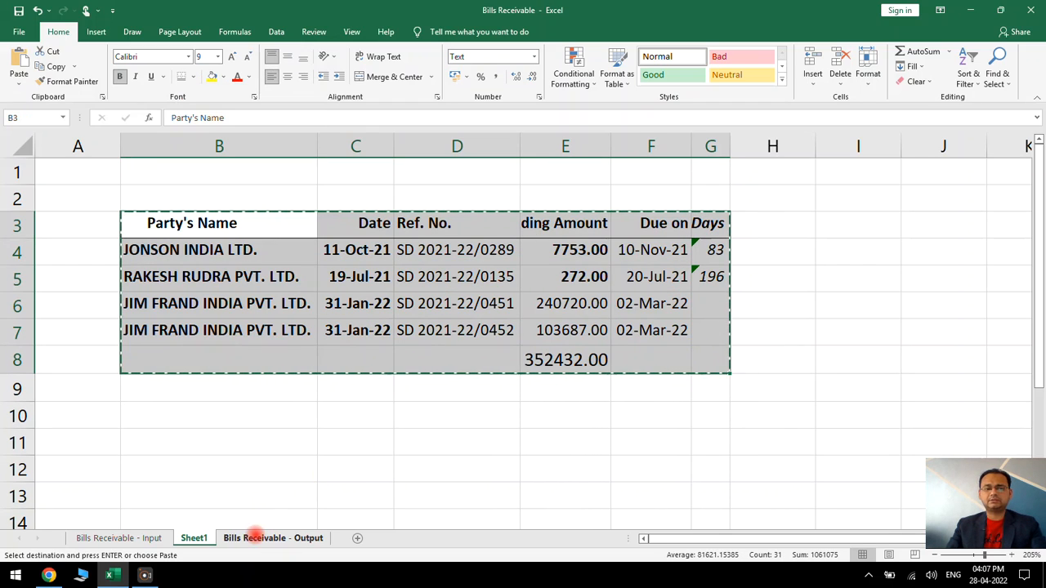
{"action": "left_click", "coordinate": [269, 538]}
{"action": "left_click", "coordinate": [115, 347]}
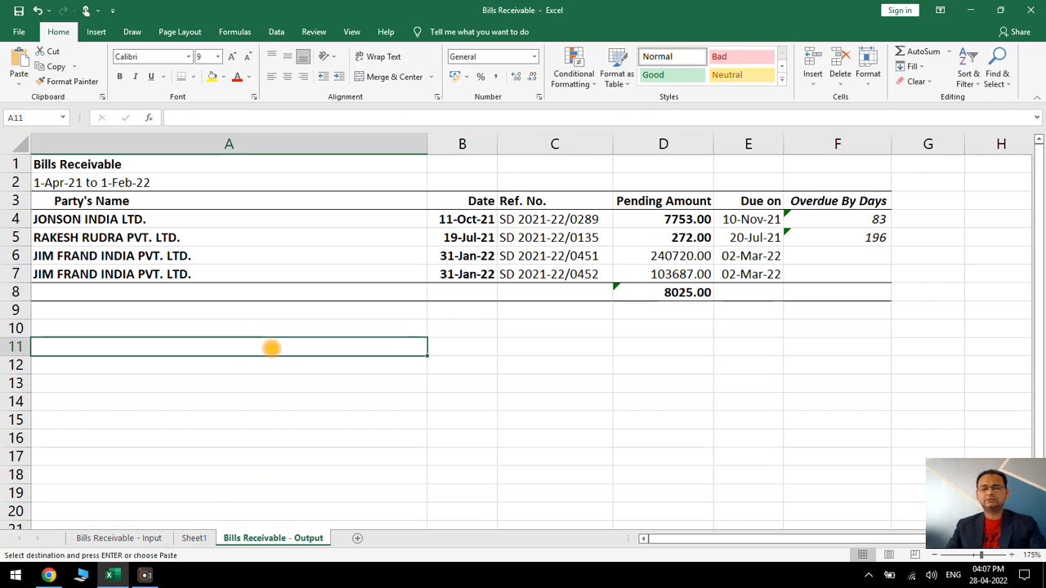
{"action": "key", "text": "ctrl+v"}
{"action": "left_click", "coordinate": [593, 305]}
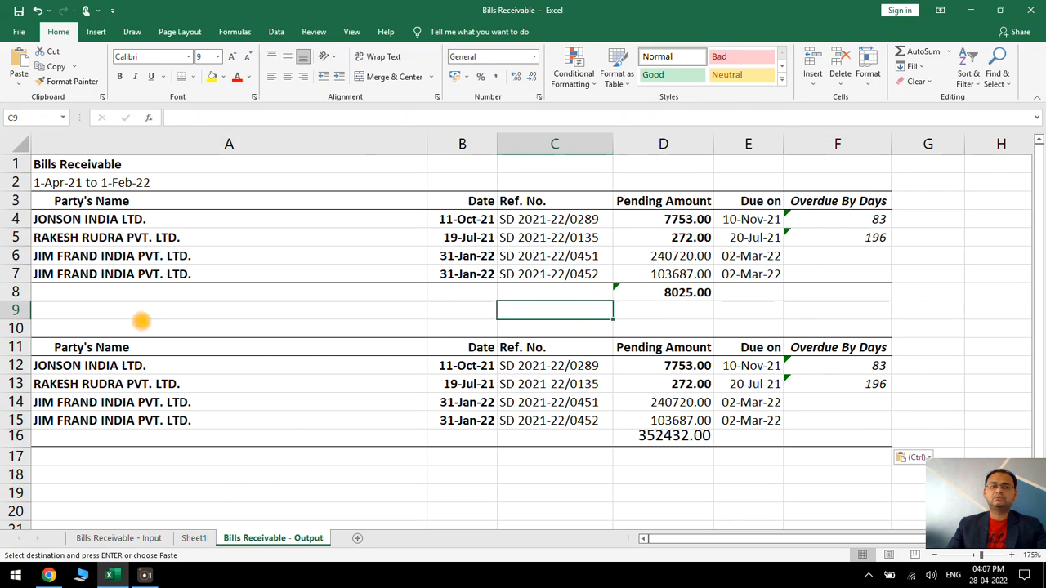
{"action": "left_click_drag", "start_coordinate": [103, 200], "coordinate": [858, 273]}
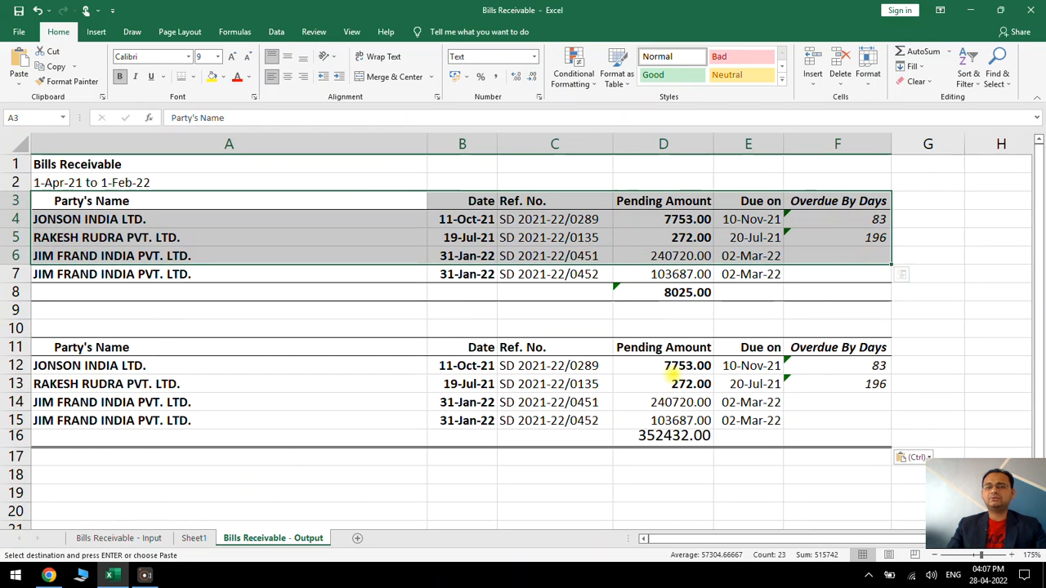
{"action": "left_click_drag", "start_coordinate": [286, 350], "coordinate": [830, 449]}
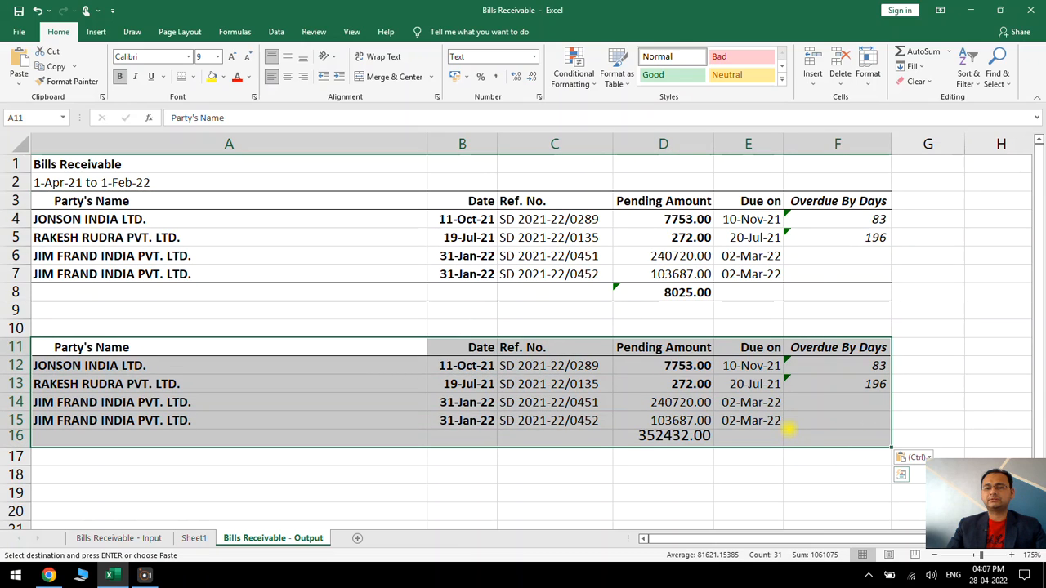
{"action": "left_click", "coordinate": [789, 422]}
Extend the total formula in D8 to =SUM(D4:D7) and check it against the total formula in D16
{"action": "left_click", "coordinate": [693, 293]}
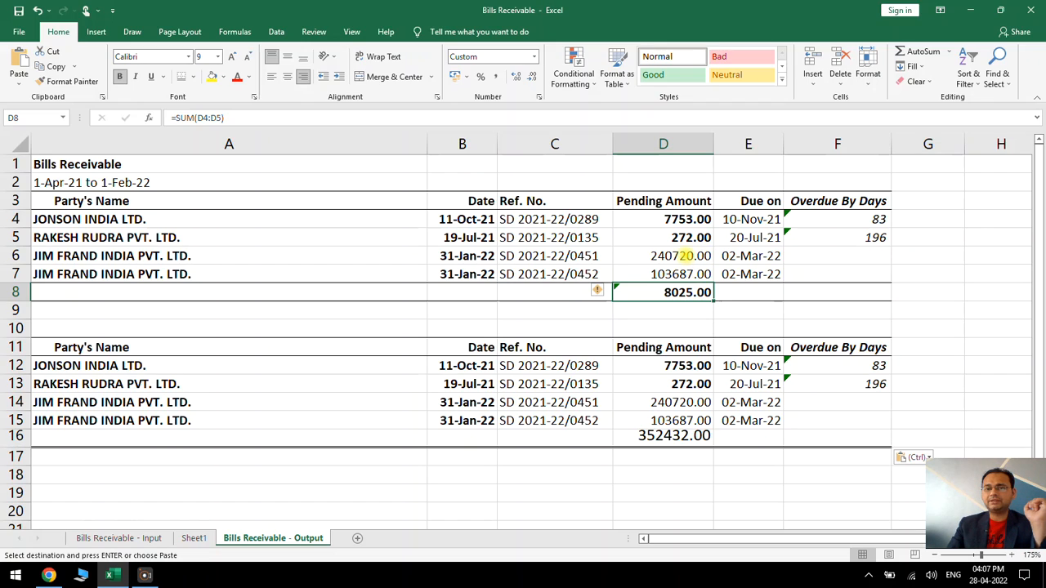
{"action": "left_click_drag", "start_coordinate": [693, 219], "coordinate": [680, 273]}
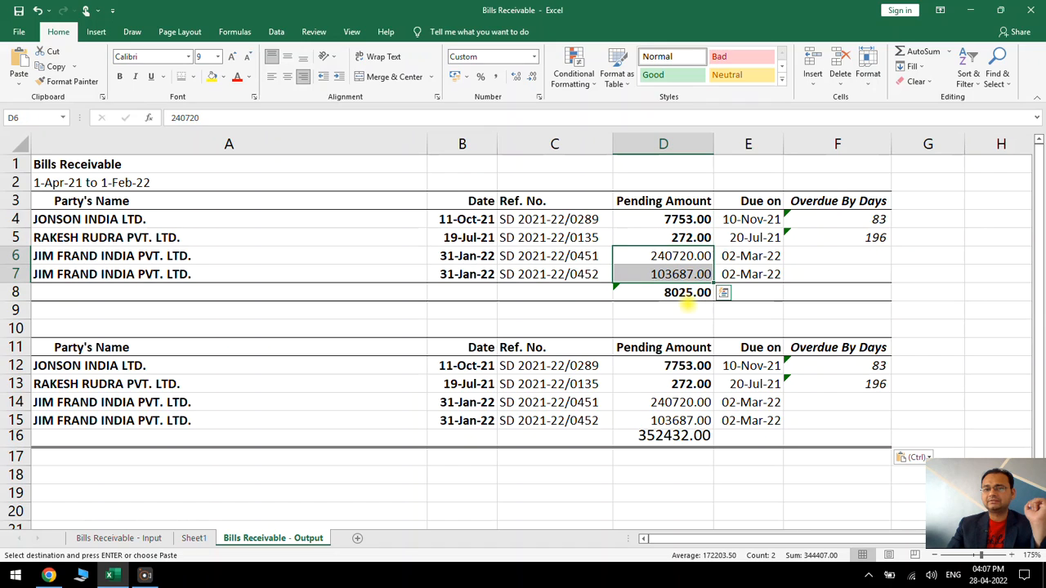
{"action": "double_click", "coordinate": [685, 293]}
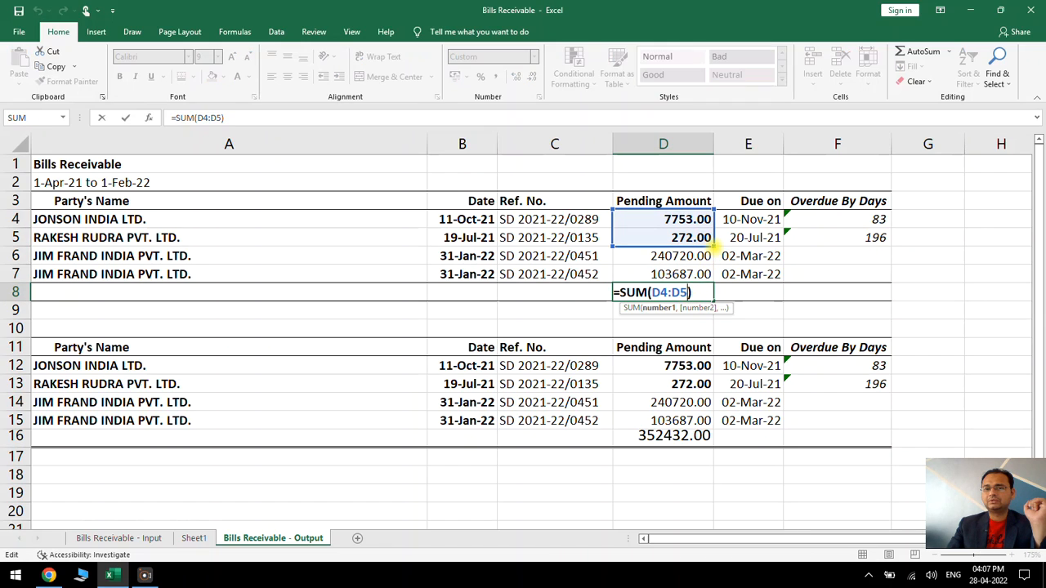
{"action": "left_click_drag", "start_coordinate": [714, 243], "coordinate": [713, 281]}
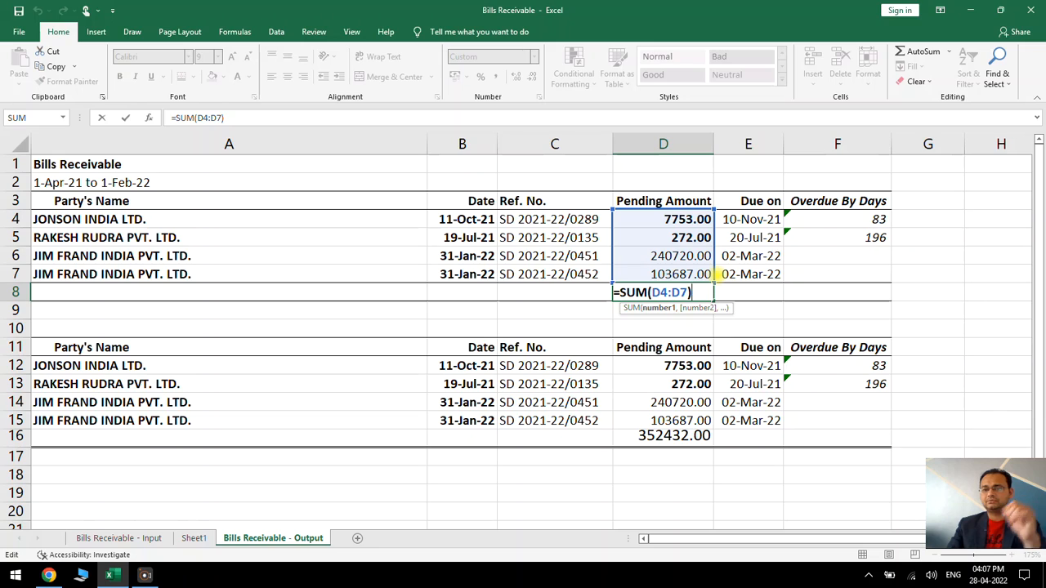
{"action": "key", "text": "Return"}
{"action": "left_click", "coordinate": [684, 435]}
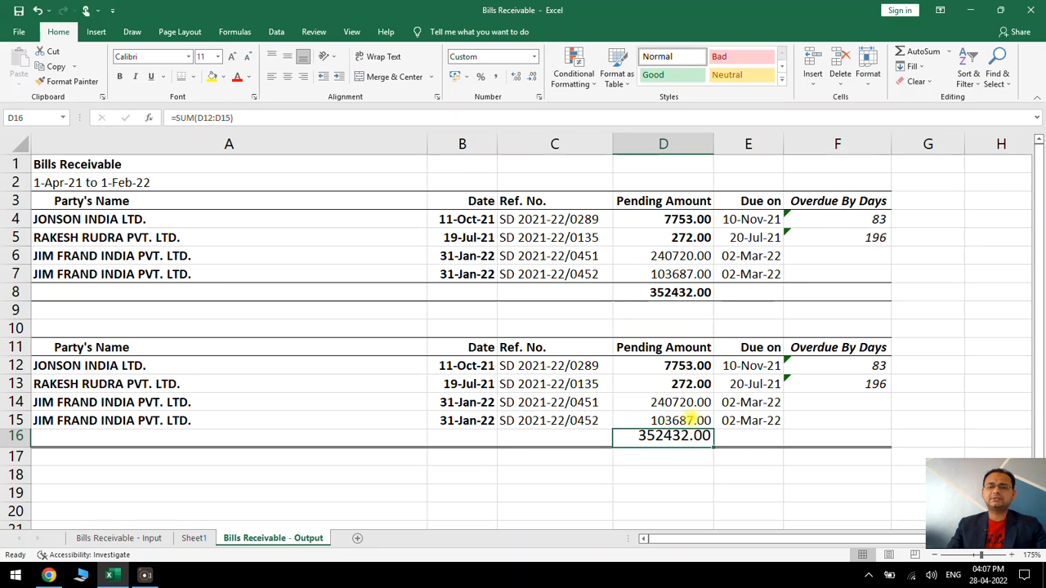
{"action": "left_click", "coordinate": [675, 387]}
Clear the Ref. No. filter on the Bills Receivable - Input sheet and look over the filled Party's Name cells
{"action": "left_click", "coordinate": [134, 537]}
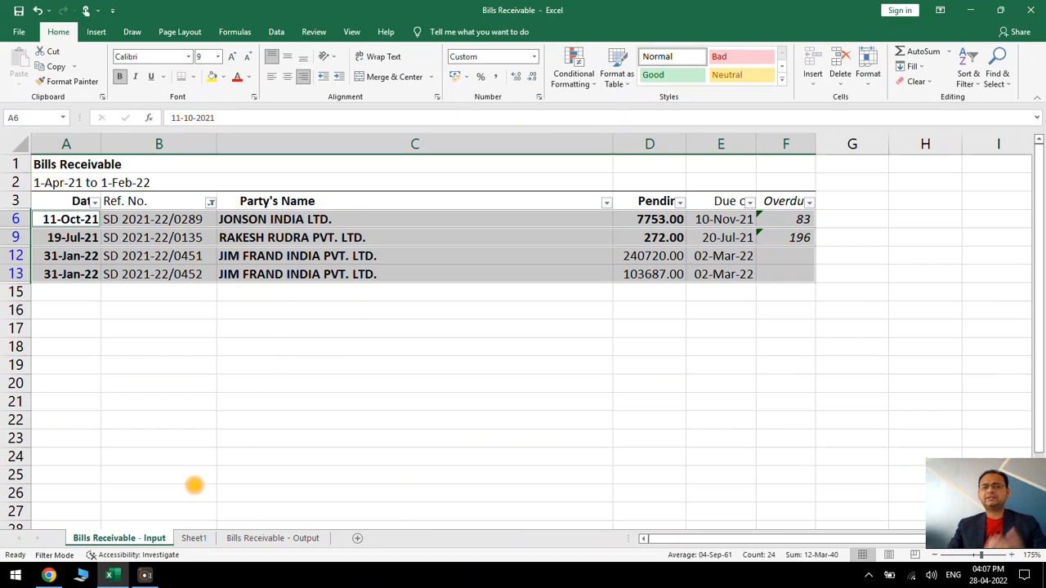
{"action": "left_click", "coordinate": [314, 345]}
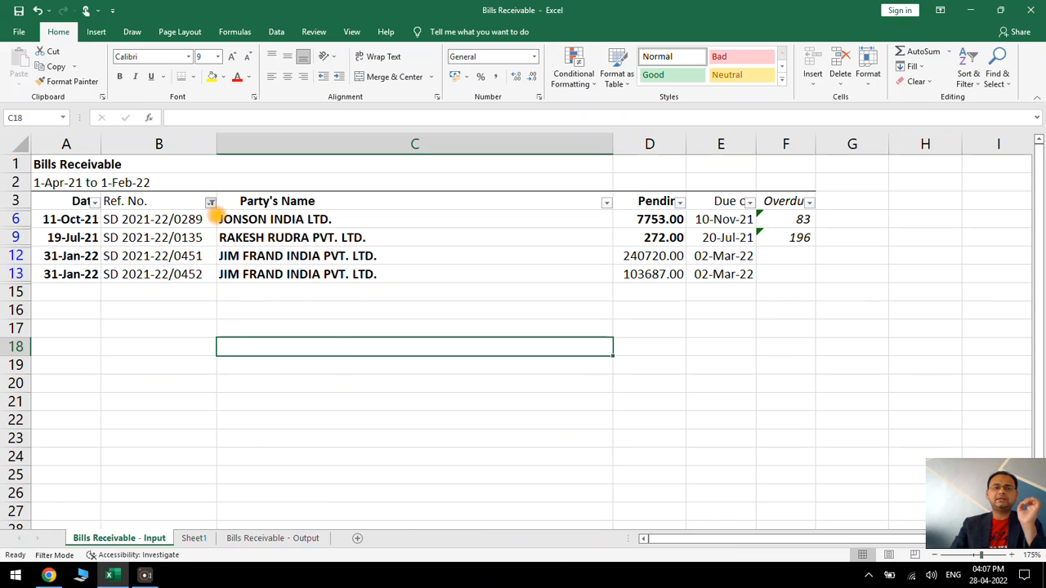
{"action": "left_click", "coordinate": [211, 202]}
{"action": "left_click", "coordinate": [114, 348]}
{"action": "left_click", "coordinate": [132, 468]}
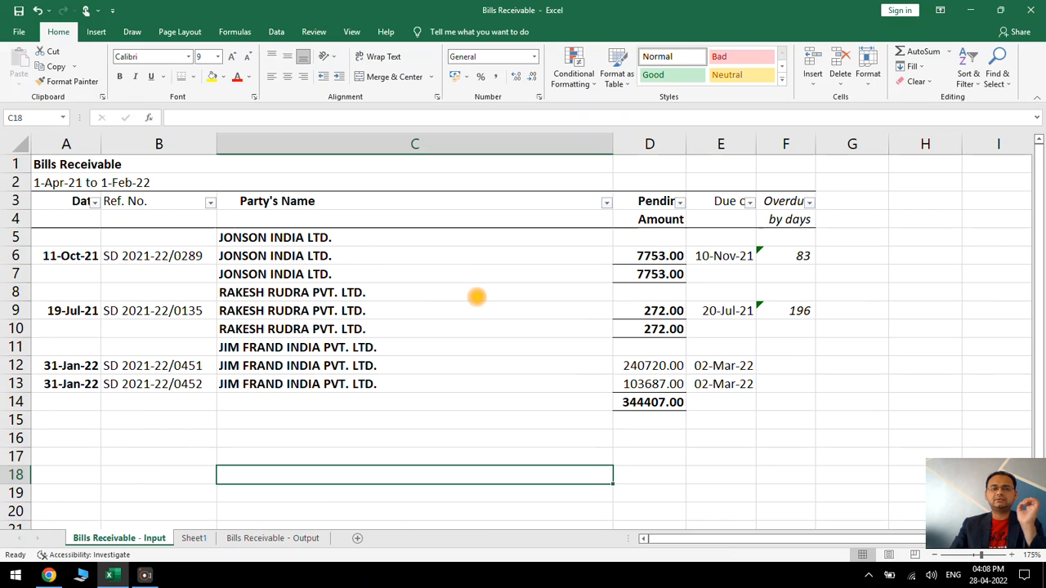
{"action": "left_click", "coordinate": [476, 295]}
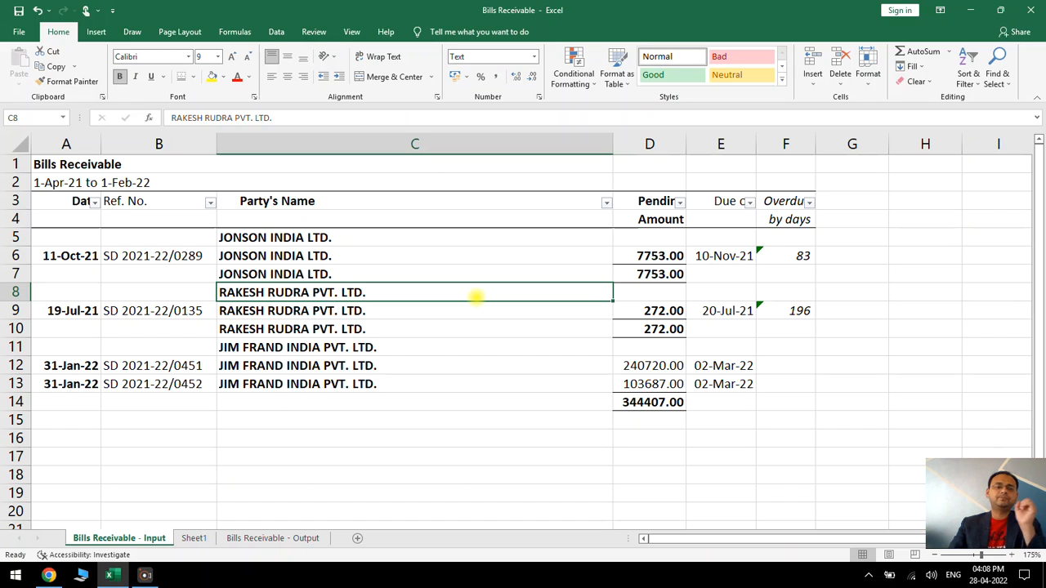
{"action": "left_click", "coordinate": [362, 346]}
{"action": "left_click", "coordinate": [401, 368]}
{"action": "left_click", "coordinate": [400, 384]}
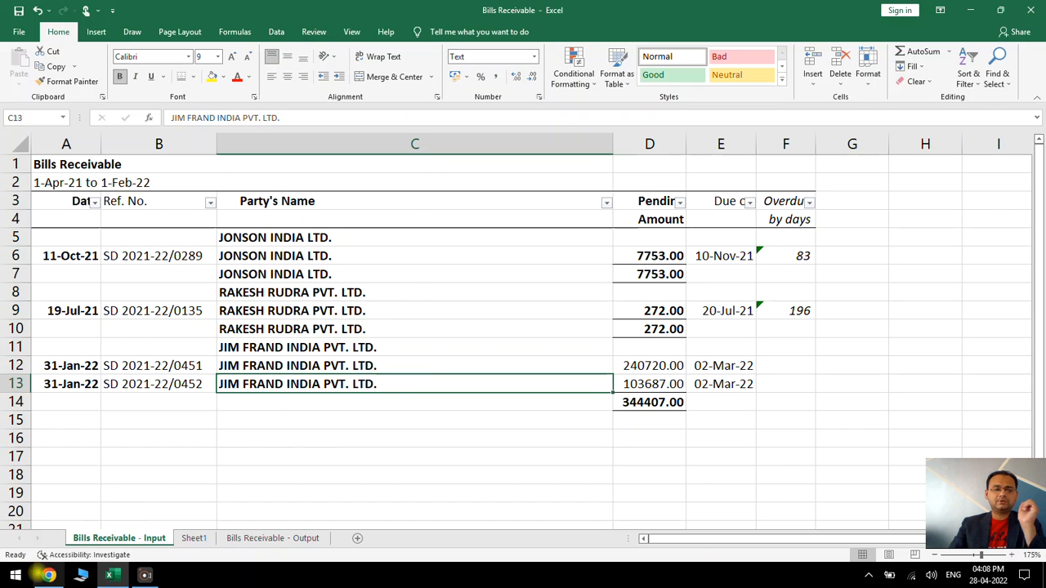
Switch to Chrome and look through the Advance Excel Course page on techguruplus.com, including its description, support section and table of content
{"action": "left_click", "coordinate": [48, 575]}
{"action": "scroll", "coordinate": [130, 440], "scroll_direction": "down", "scroll_amount": 1}
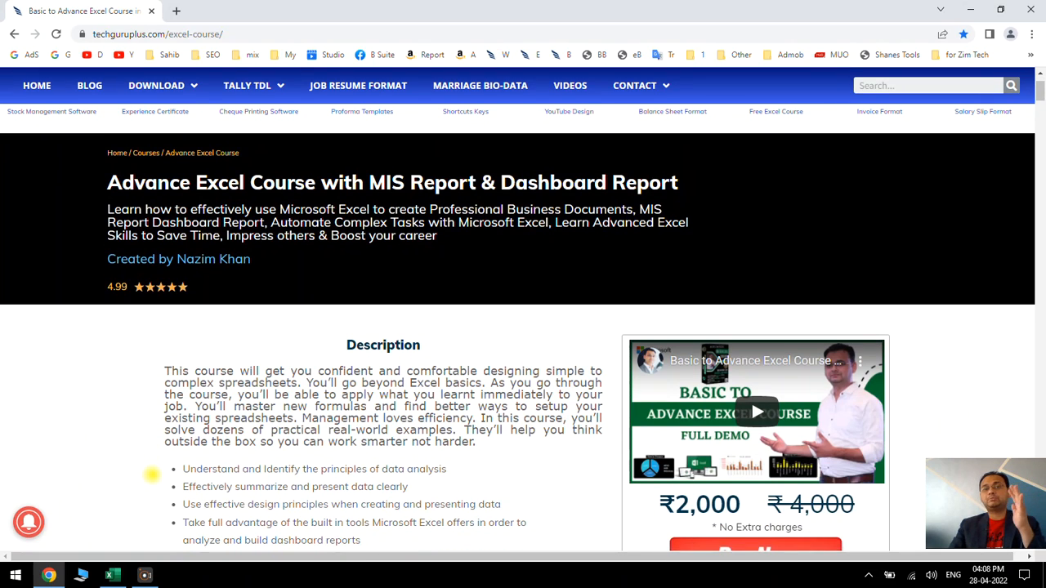
{"action": "left_click_drag", "start_coordinate": [106, 183], "coordinate": [653, 180]}
{"action": "left_click", "coordinate": [478, 374]}
{"action": "scroll", "coordinate": [489, 437], "scroll_direction": "up", "scroll_amount": 1}
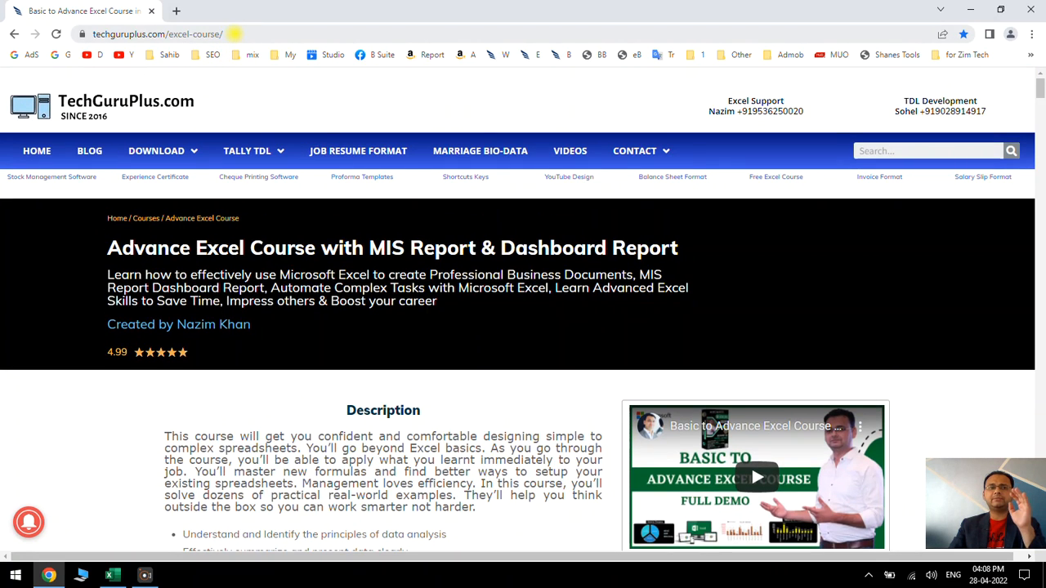
{"action": "left_click", "coordinate": [234, 34]}
{"action": "left_click", "coordinate": [334, 390]}
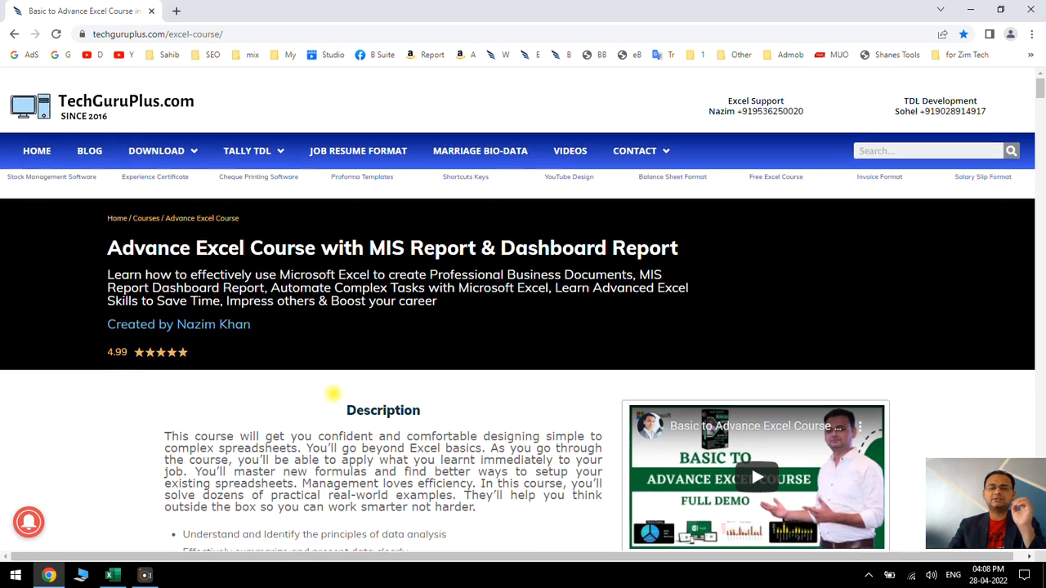
{"action": "scroll", "coordinate": [333, 394], "scroll_direction": "down", "scroll_amount": 8}
{"action": "scroll", "coordinate": [334, 393], "scroll_direction": "up", "scroll_amount": 1}
{"action": "scroll", "coordinate": [413, 321], "scroll_direction": "down", "scroll_amount": 2}
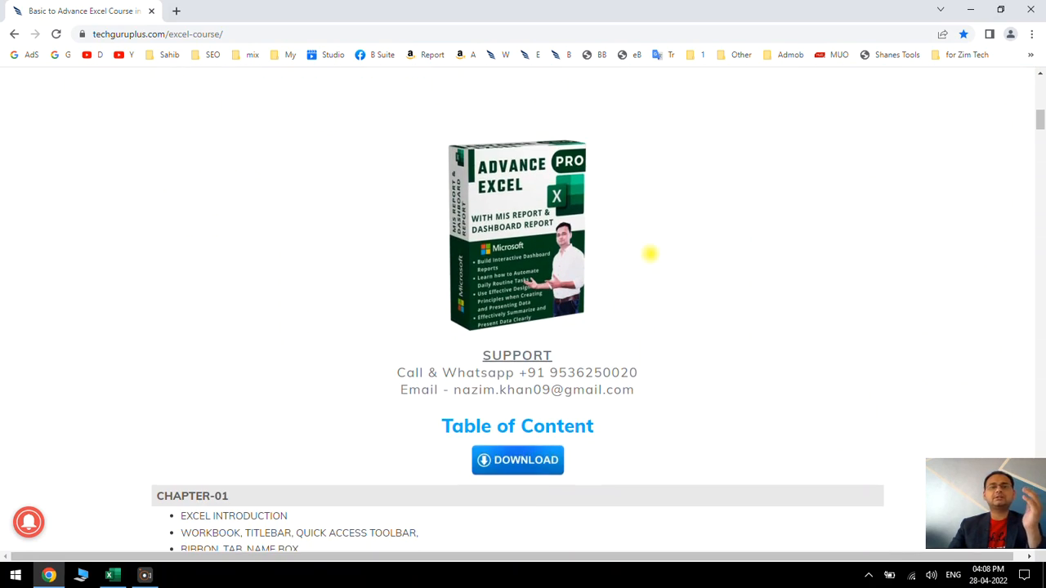
{"action": "scroll", "coordinate": [611, 373], "scroll_direction": "down", "scroll_amount": 4}
{"action": "scroll", "coordinate": [612, 373], "scroll_direction": "up", "scroll_amount": 1}
{"action": "scroll", "coordinate": [611, 373], "scroll_direction": "down", "scroll_amount": 1}
{"action": "mouse_move", "coordinate": [1037, 135]}
{"action": "left_mouse_down"}
{"action": "mouse_move", "coordinate": [1039, 350]}
{"action": "mouse_move", "coordinate": [1039, 115]}
{"action": "left_mouse_up"}
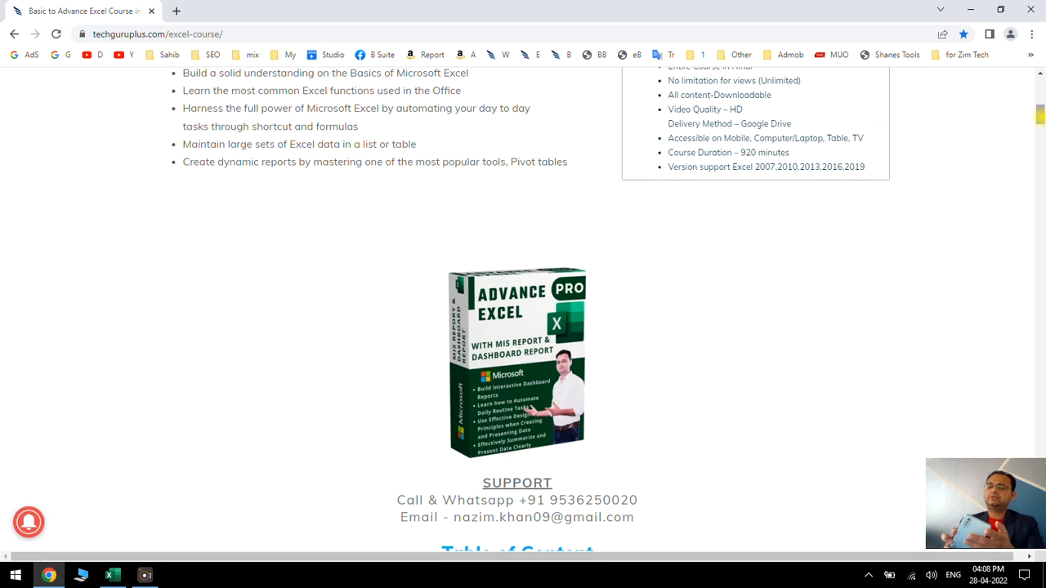